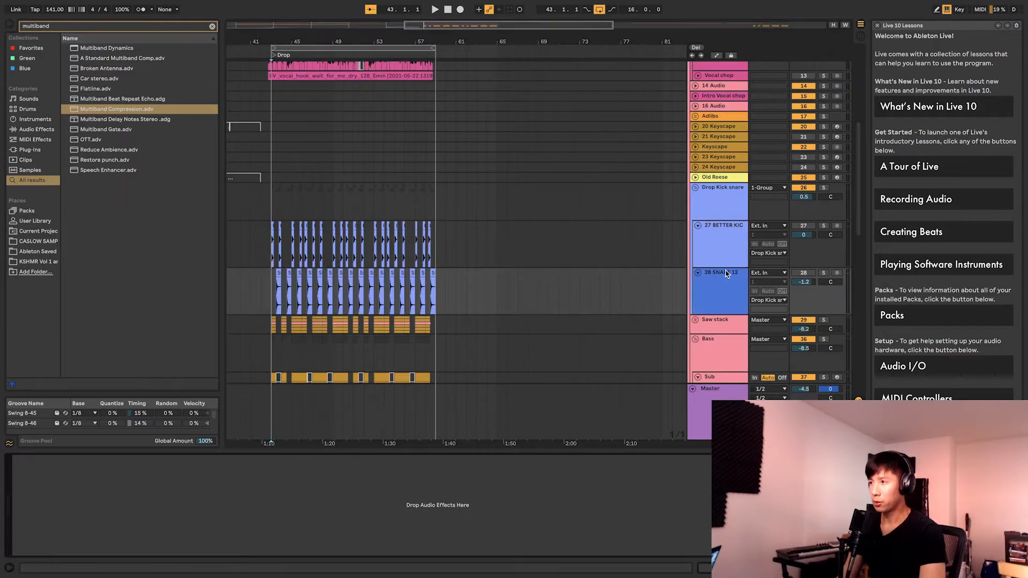
Insert a MIDI track below the 28 SNARE 12 track and load the BETTER KICK 04 sample onto it.
click(726, 275)
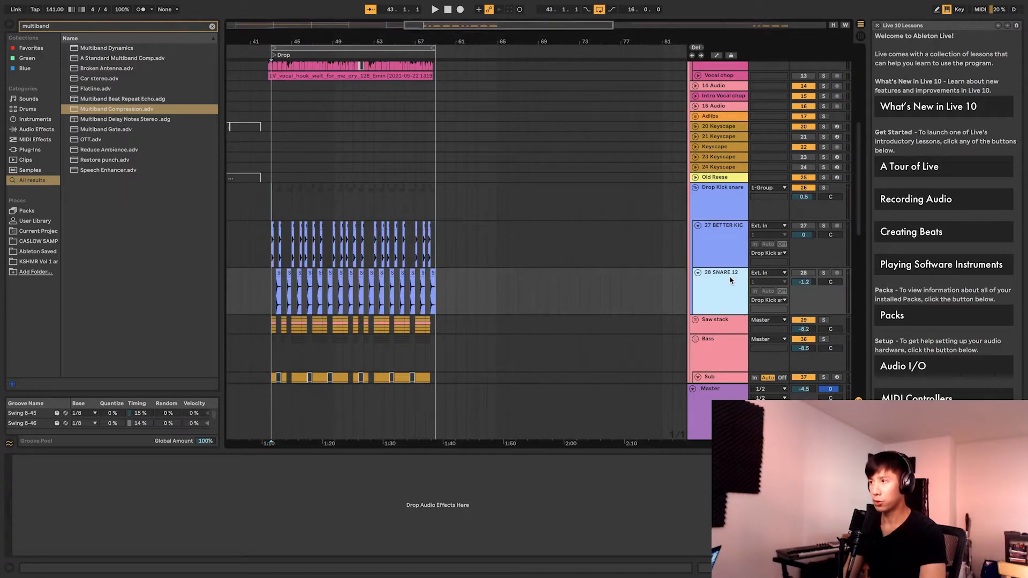
right_click(730, 279)
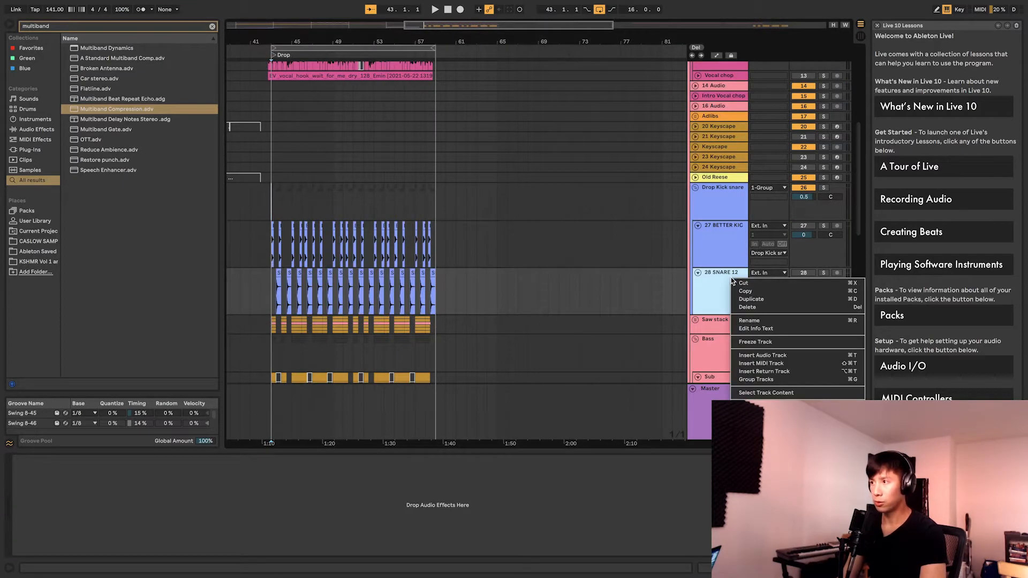
click(752, 363)
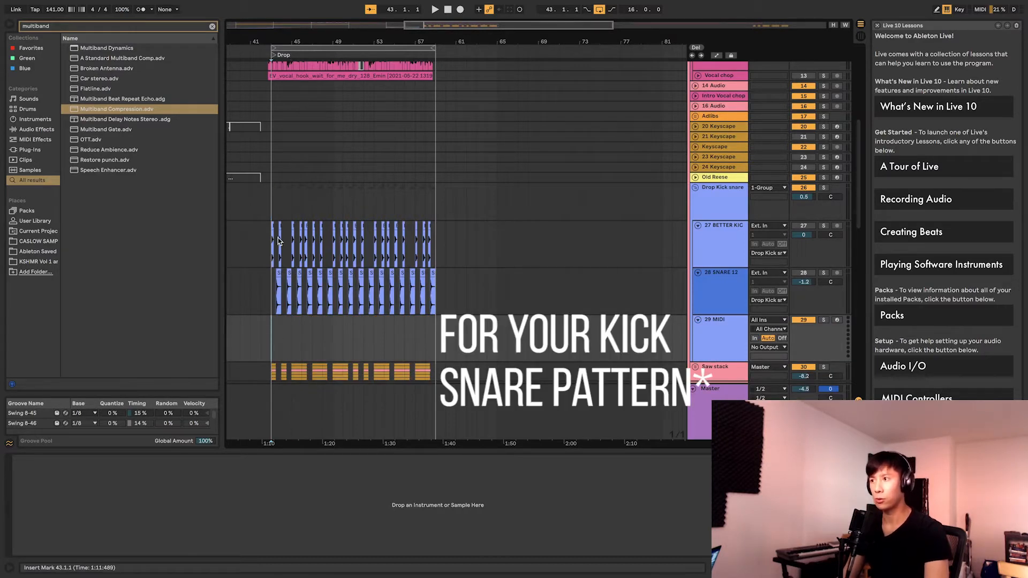
click(710, 338)
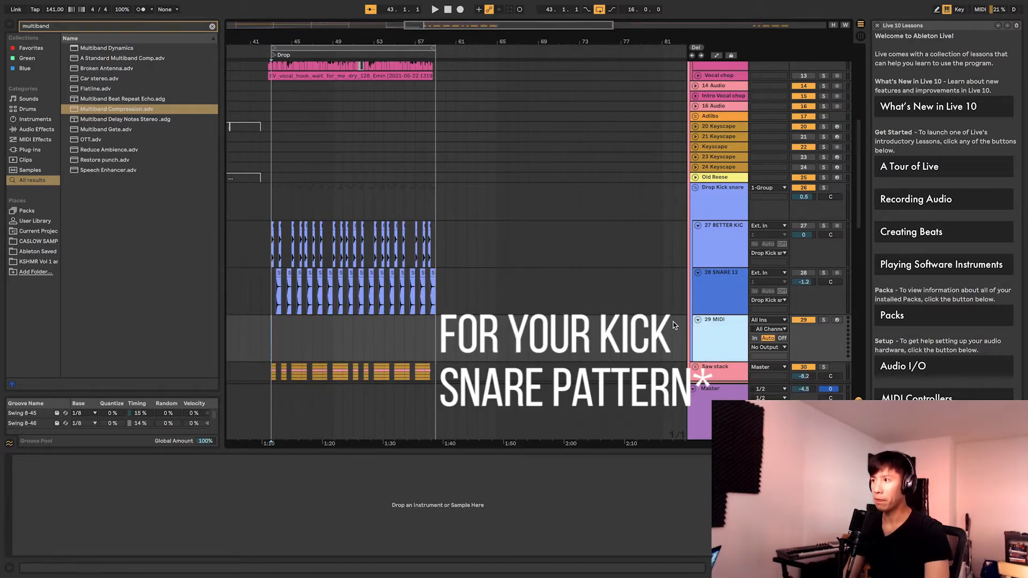
click(274, 227)
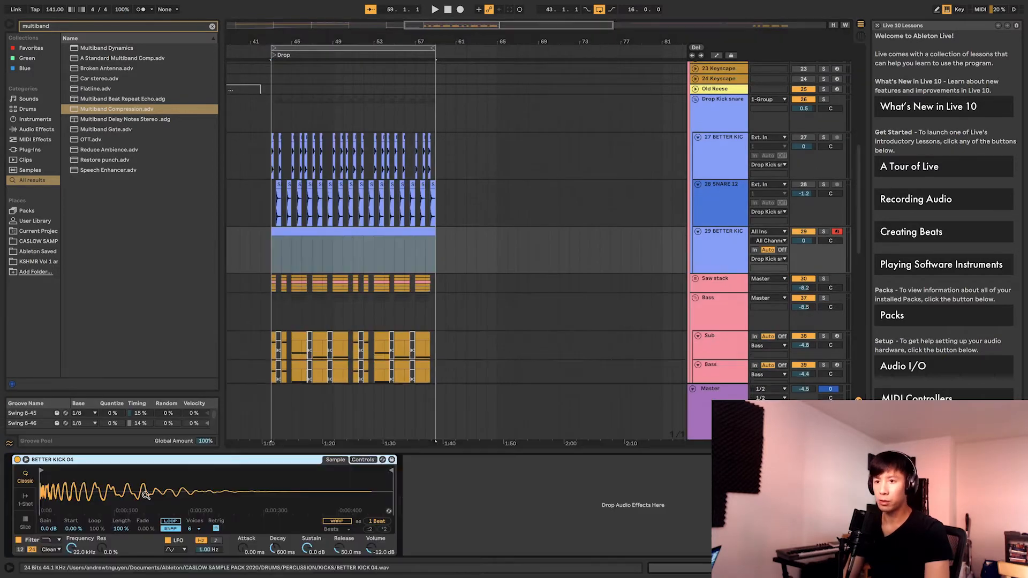
Convert the BETTER KICK 04 Simpler into a Drum Rack and add the SNARE 12 sample to it.
click(362, 460)
click(336, 460)
right_click(286, 460)
click(326, 524)
click(316, 199)
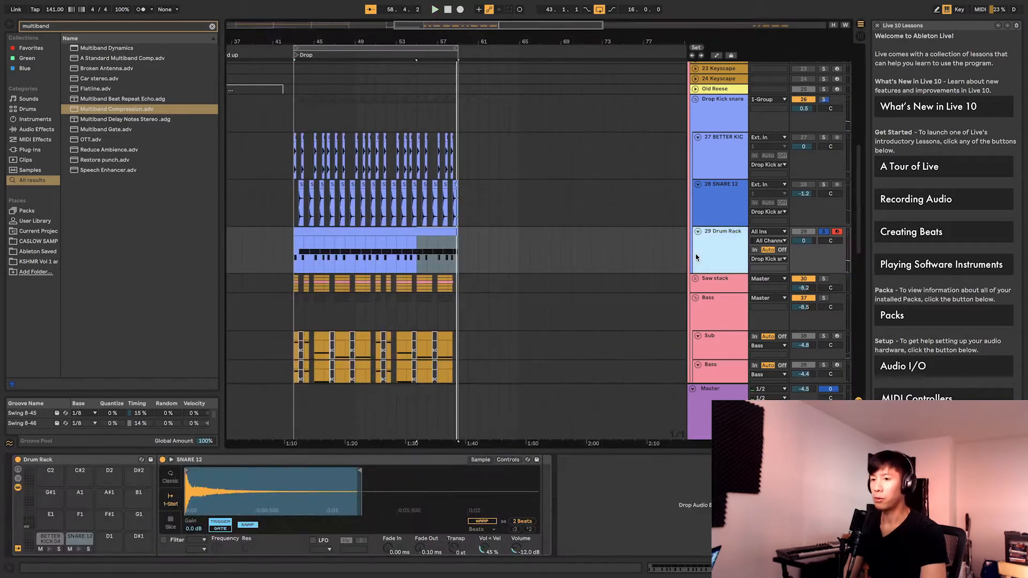
click(393, 246)
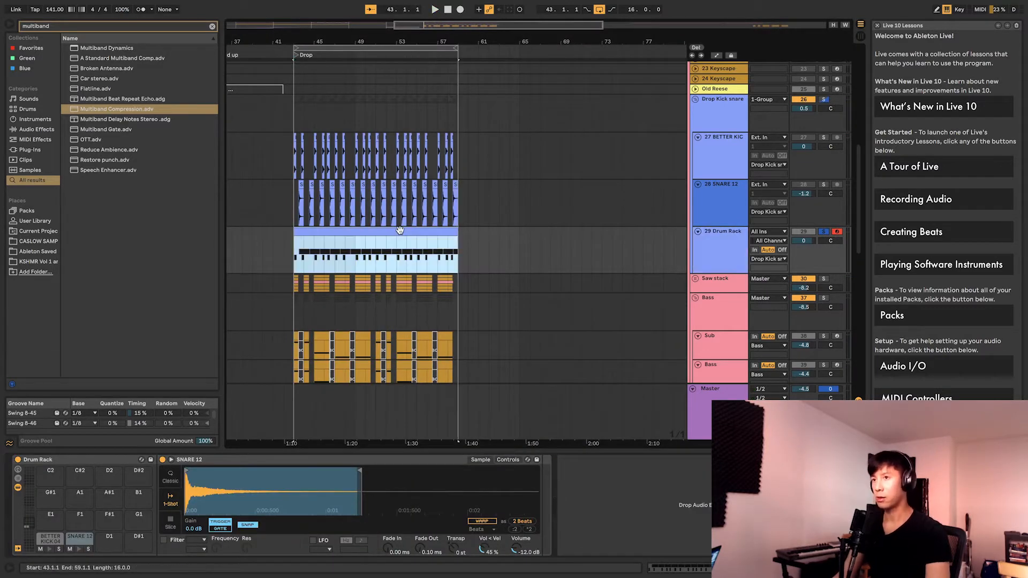
click(729, 259)
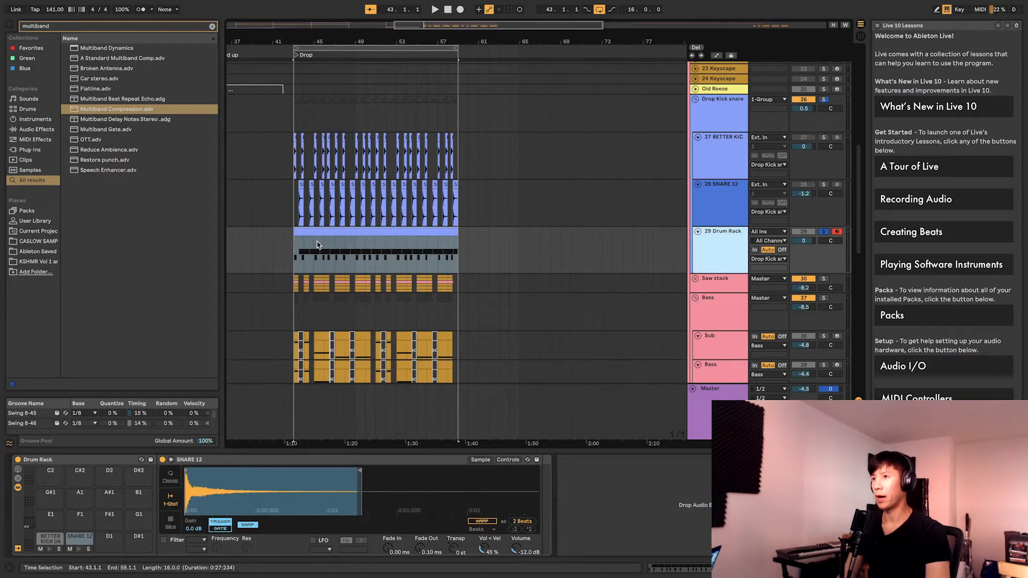
click(329, 232)
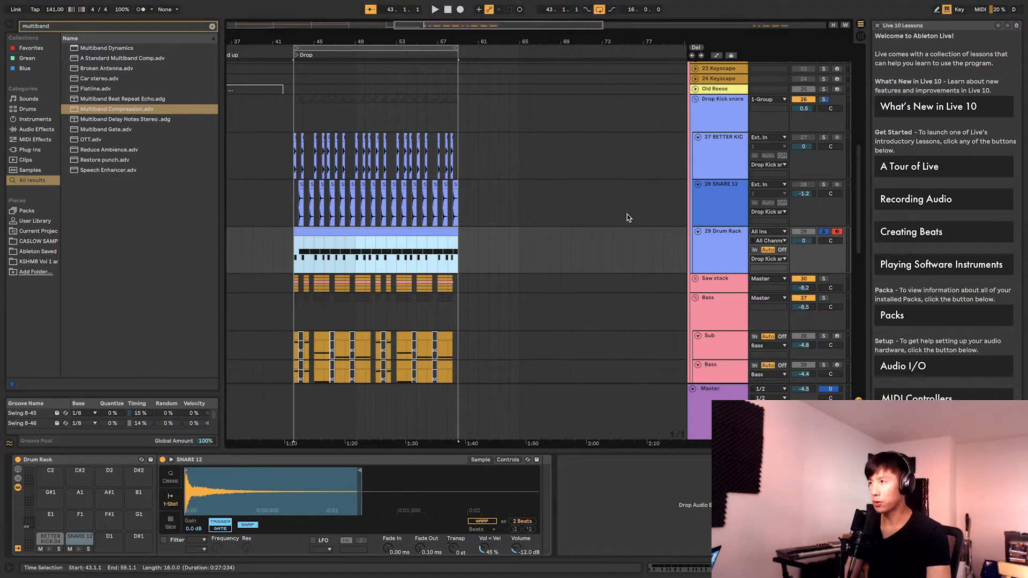
Insert another MIDI track below the 29 Drum Rack track.
right_click(710, 246)
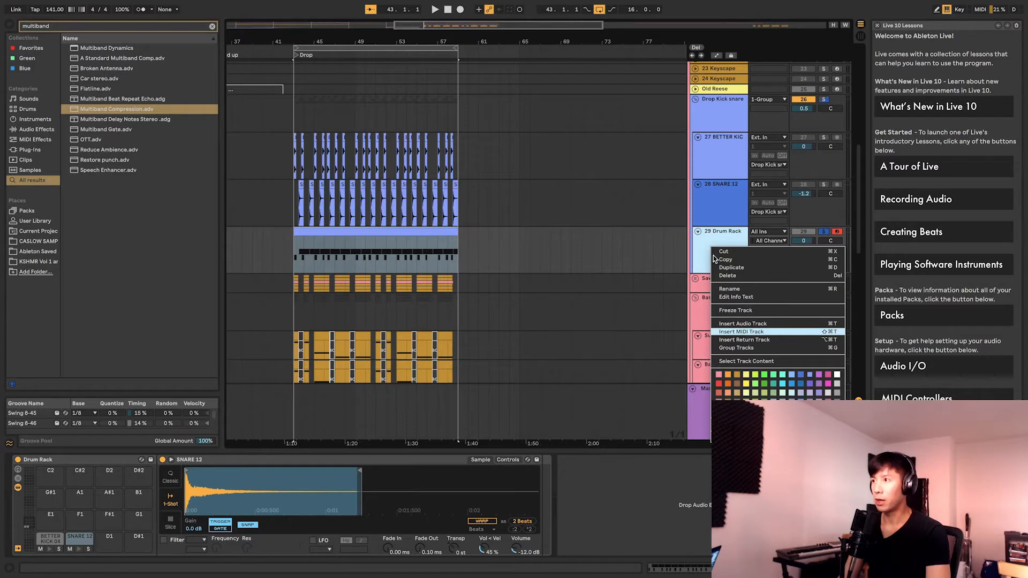
click(741, 331)
click(714, 285)
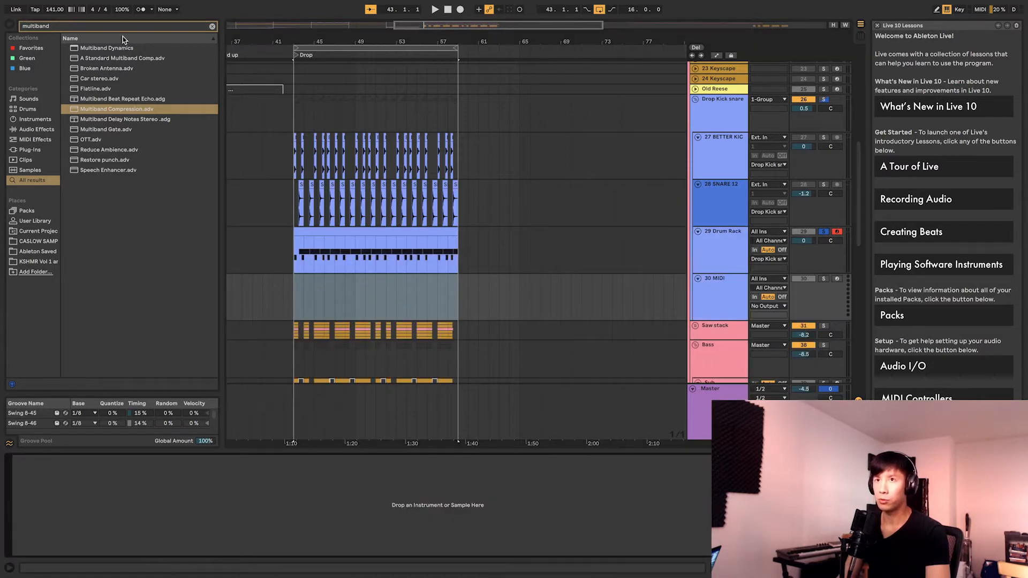
Search the browser for "external" and load External Instrument onto the new 30 MIDI track.
drag(100, 26, 2, 18)
text(external)
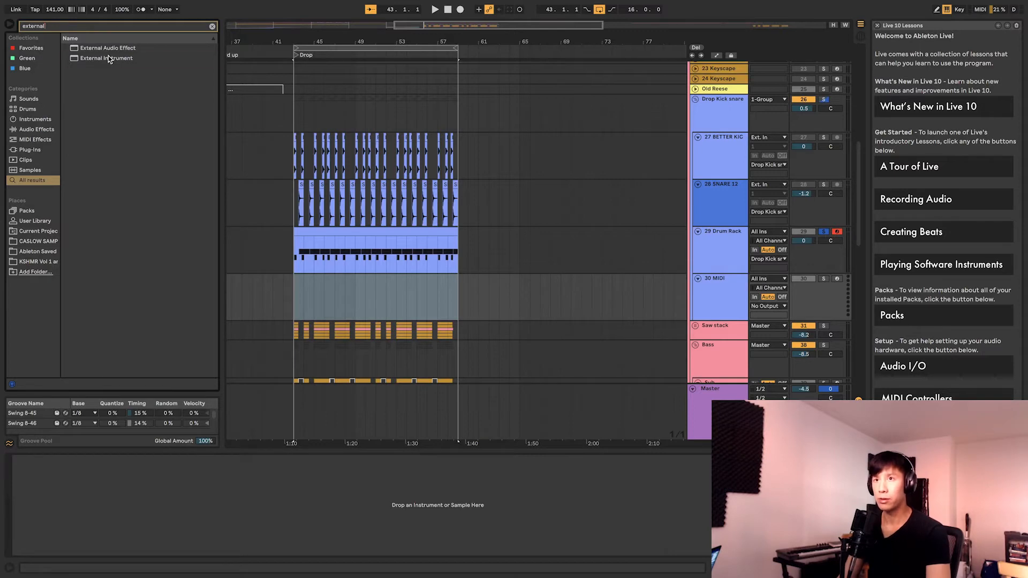
click(109, 57)
click(123, 49)
click(124, 58)
drag(104, 57, 705, 296)
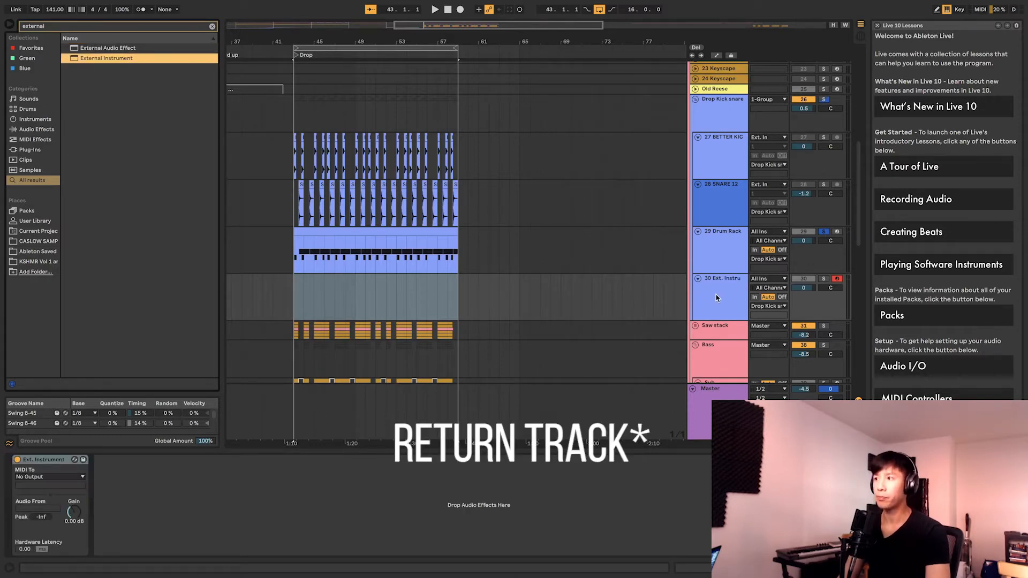
Insert a return track and load the LFOTool plug-in onto it.
right_click(716, 196)
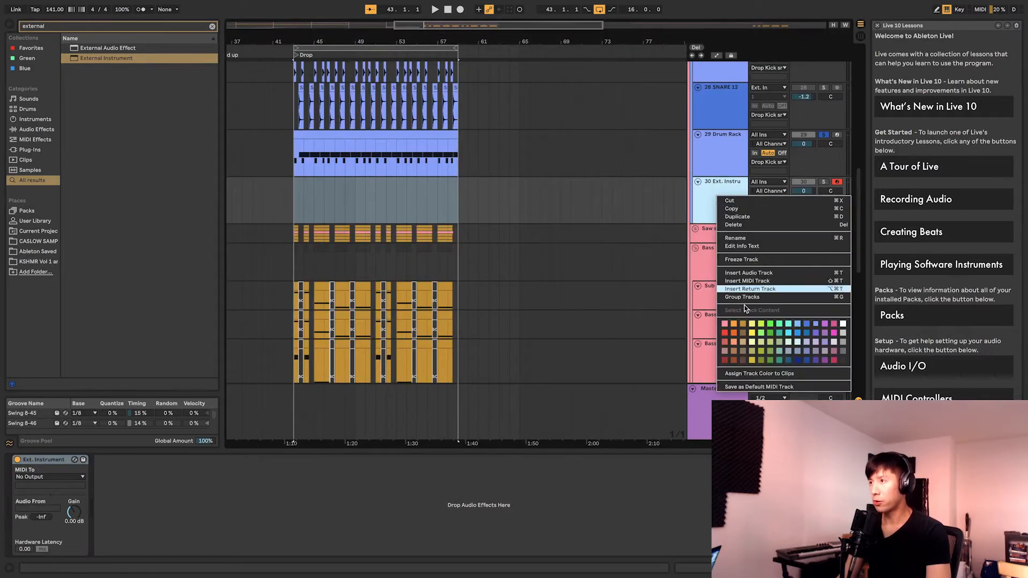
click(749, 289)
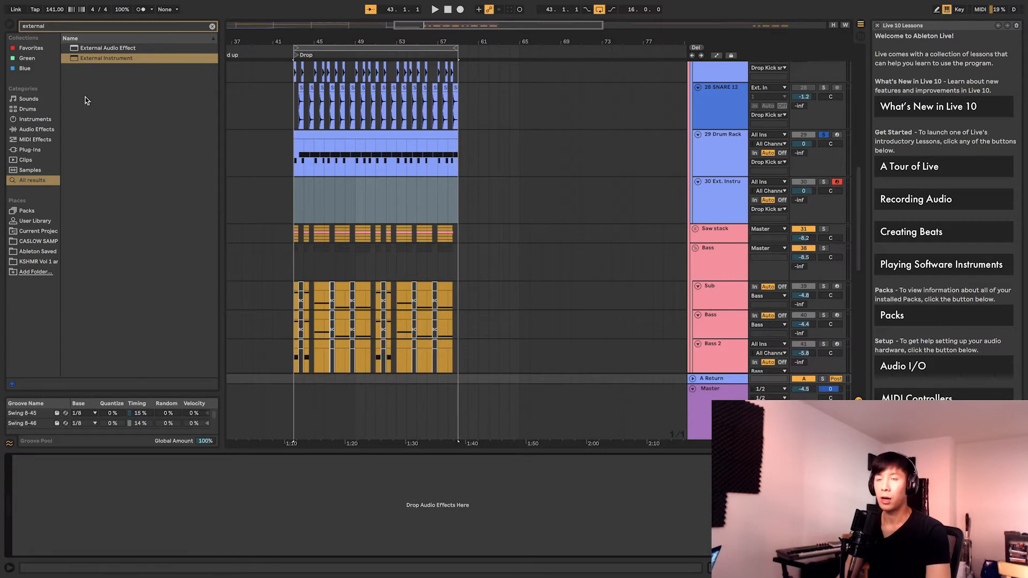
key(ctrl+f)
text(lfo)
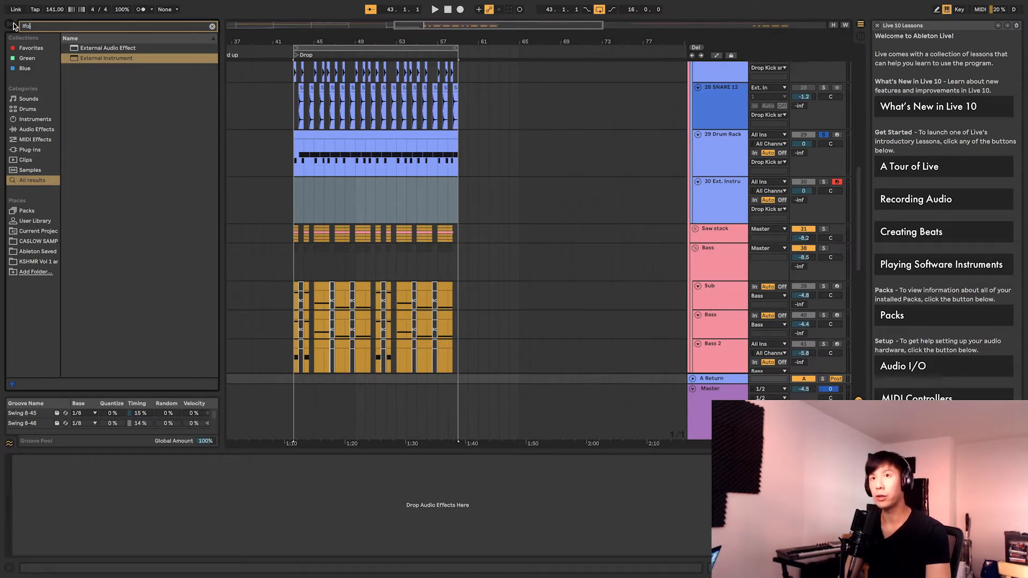
double_click(88, 69)
drag(535, 175, 524, 279)
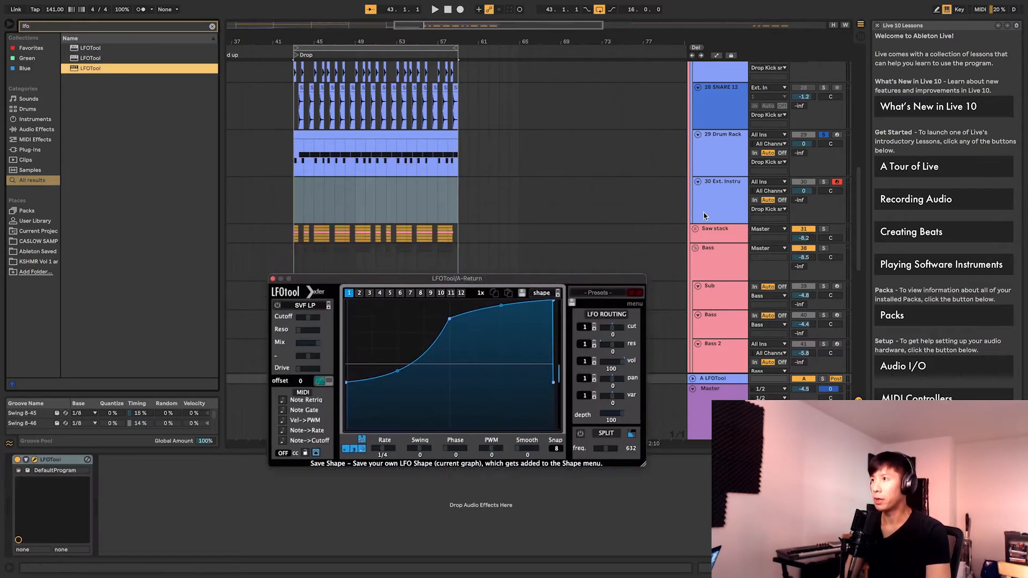
Route the External Instrument's MIDI output to A-LFOTool.
click(701, 214)
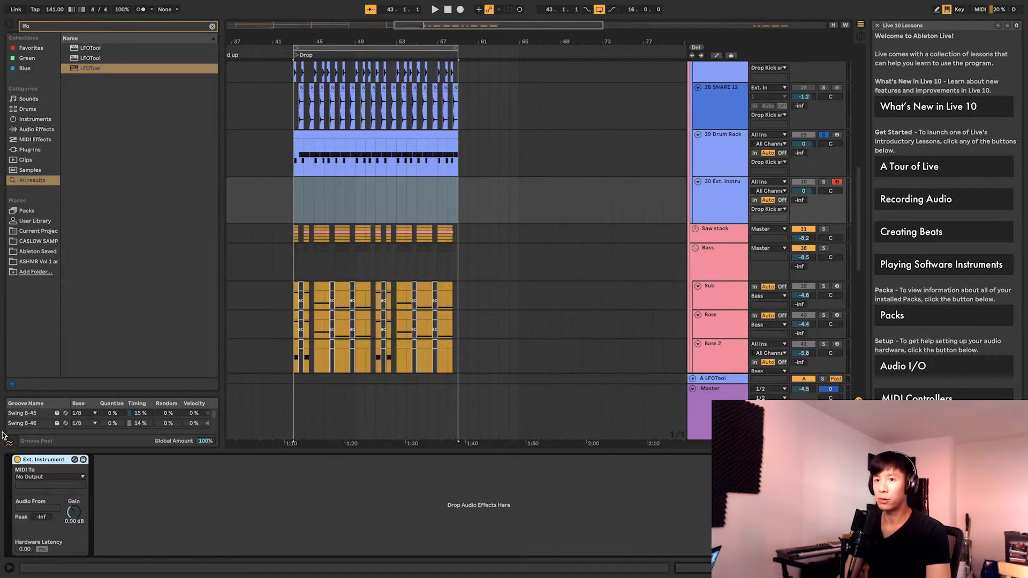
click(32, 480)
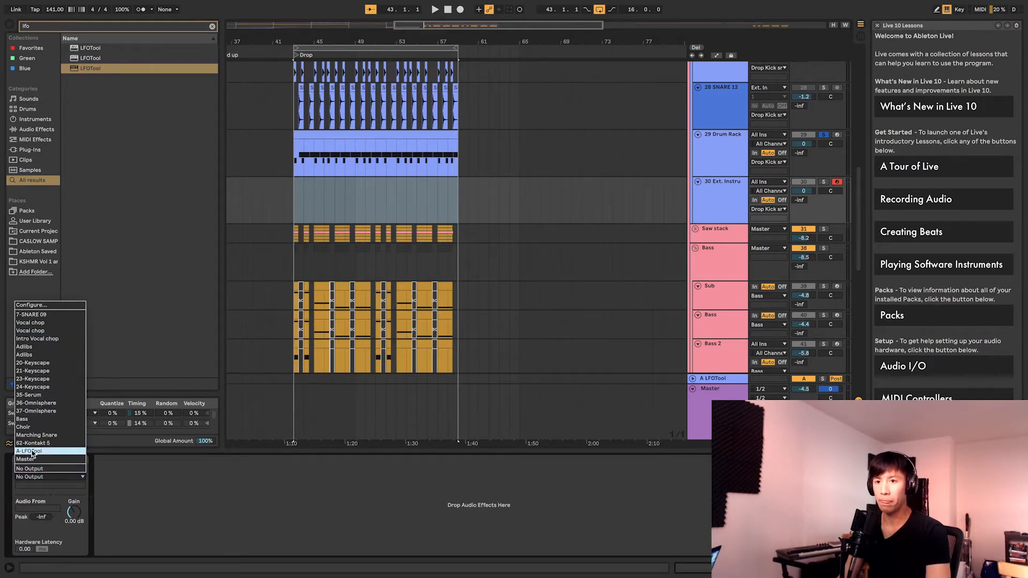
click(32, 452)
Copy the Drum Rack's MIDI clip to the External Instrument track at bar 43 and open its notes.
click(328, 132)
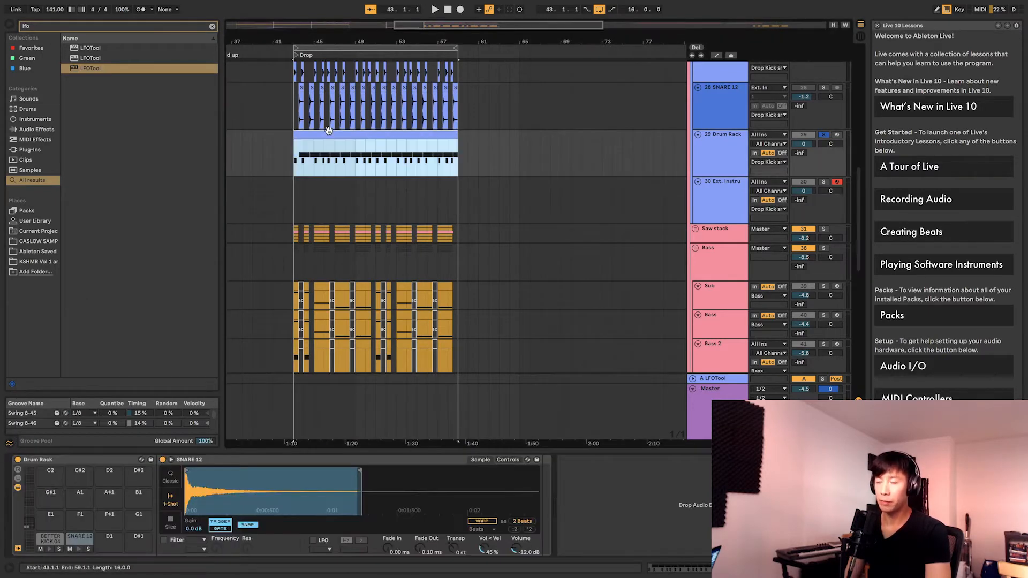
click(296, 194)
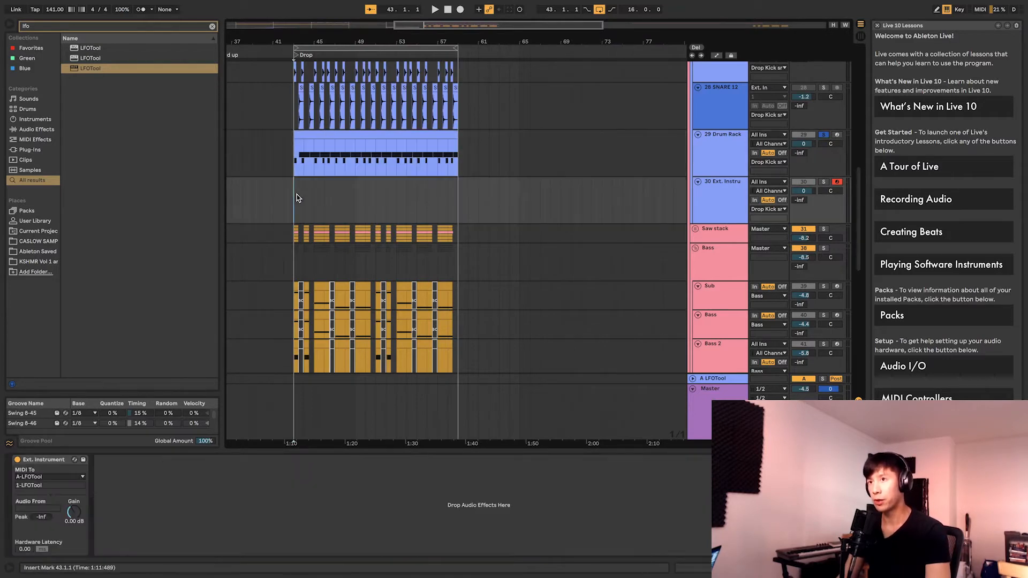
key(ctrl+v)
double_click(319, 181)
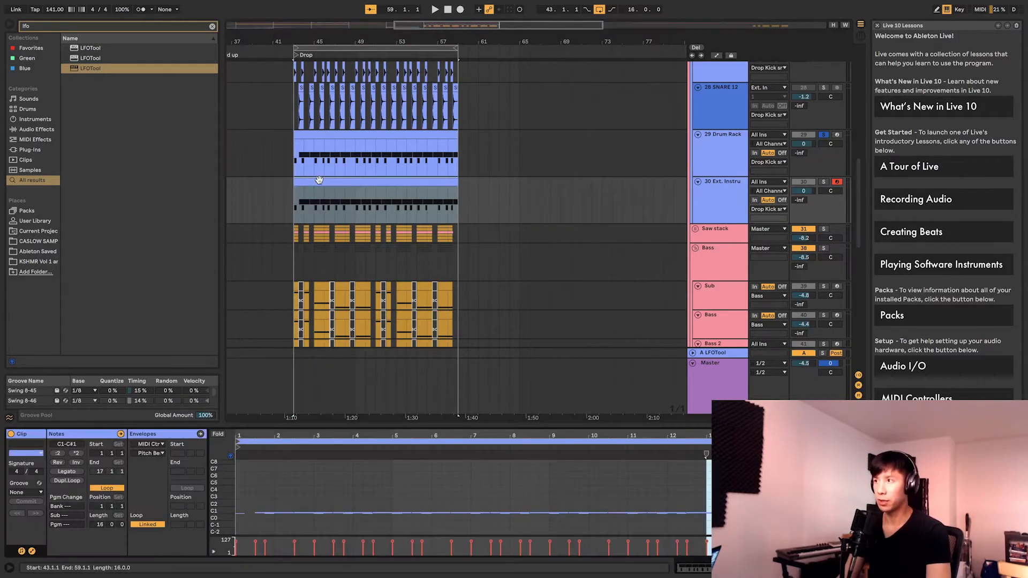
Rename the External Instrument track to Trigger.
right_click(726, 210)
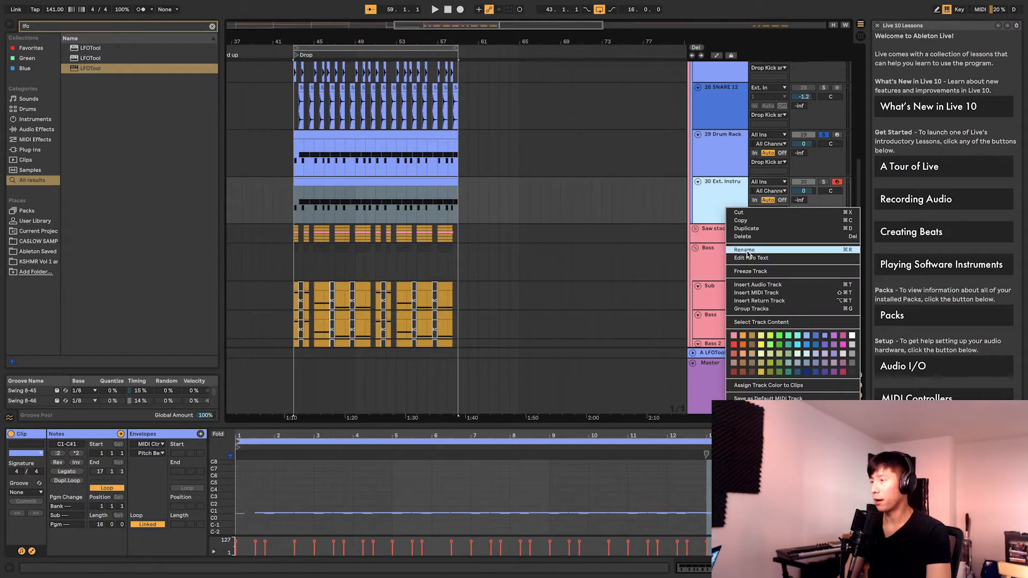
click(747, 251)
text(Trigger)
Delete all C#1 snare notes from the Trigger clip, keeping only the C1 kick notes.
click(328, 183)
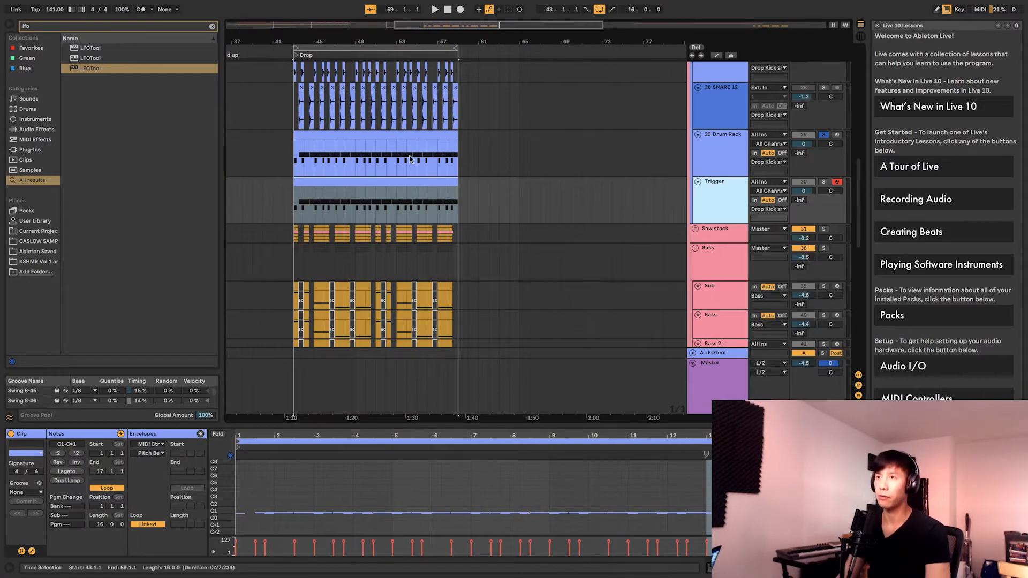
click(330, 188)
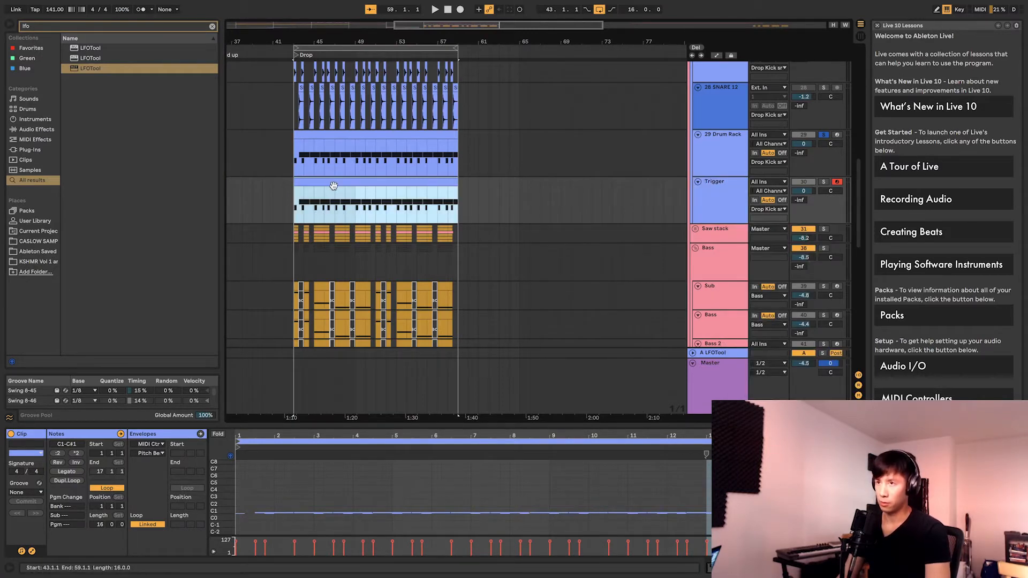
drag(546, 424, 546, 279)
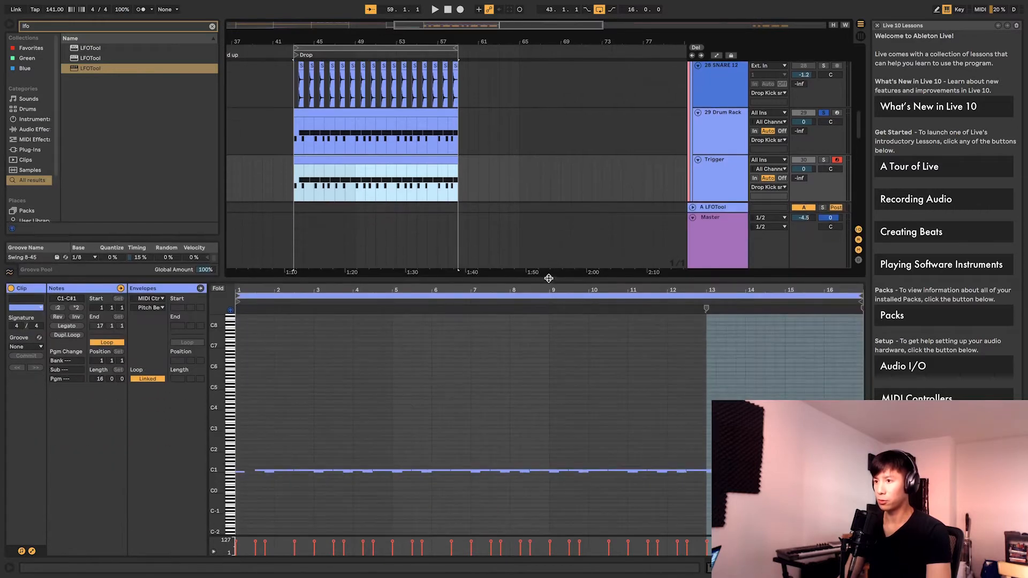
click(343, 442)
key(plus)
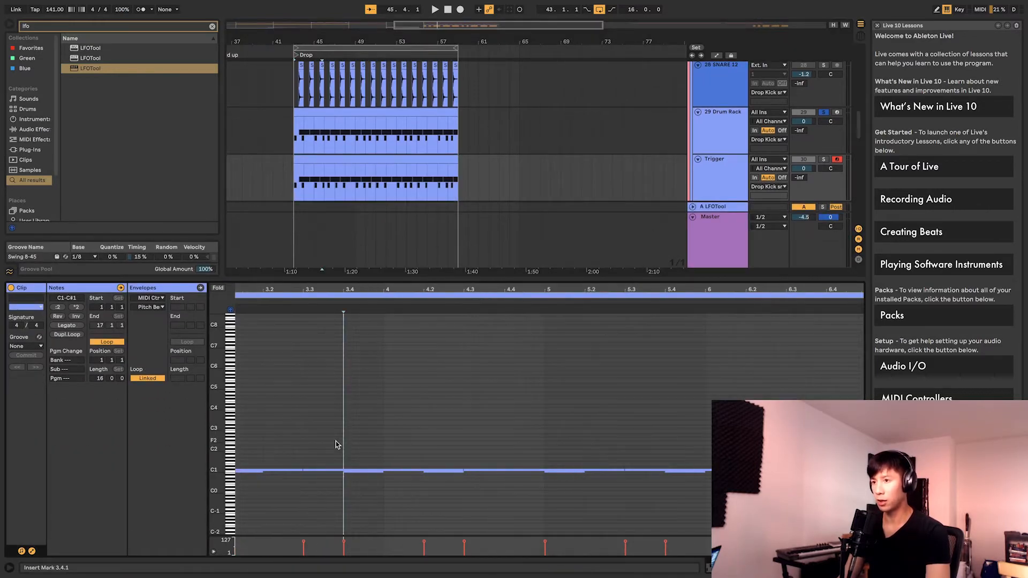
drag(218, 461, 307, 456)
click(296, 428)
key(minus)
key(minus)
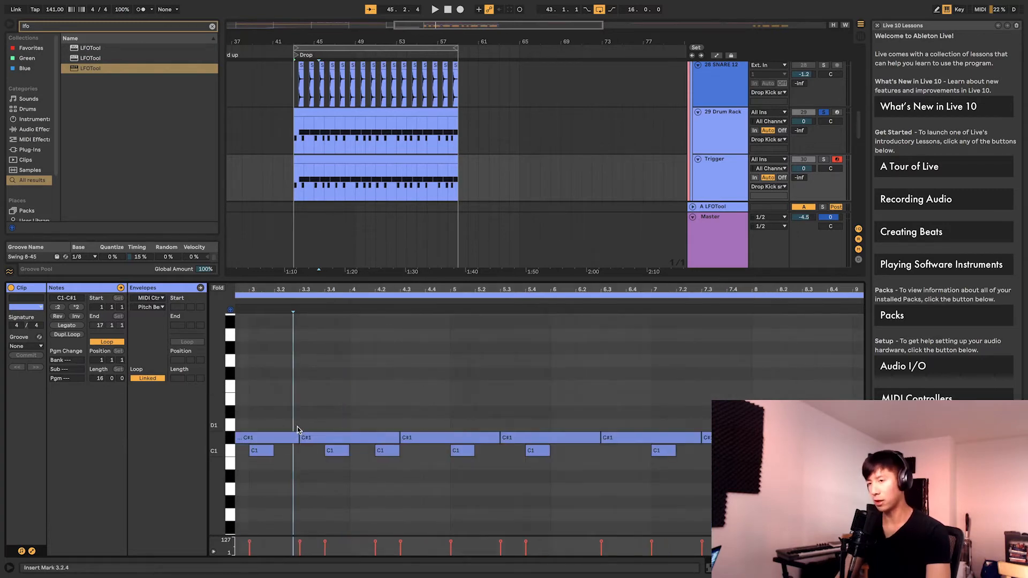
key(minus)
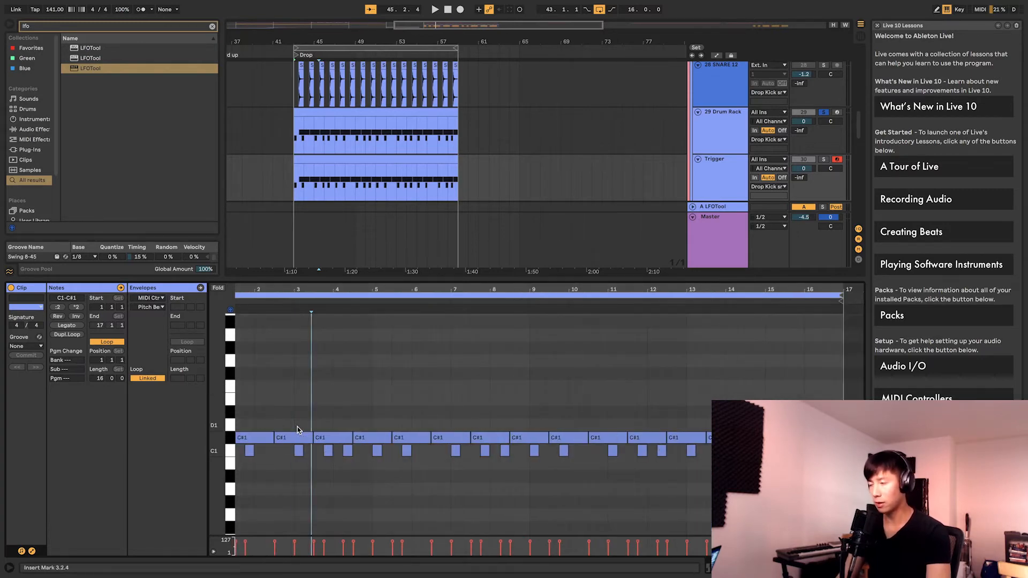
key(minus)
drag(273, 414, 856, 435)
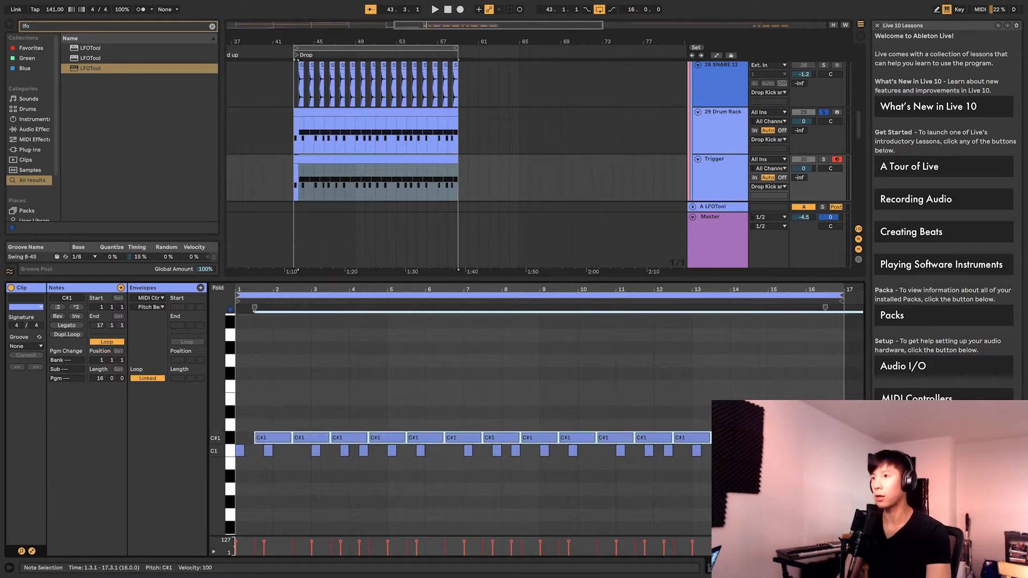
key(Delete)
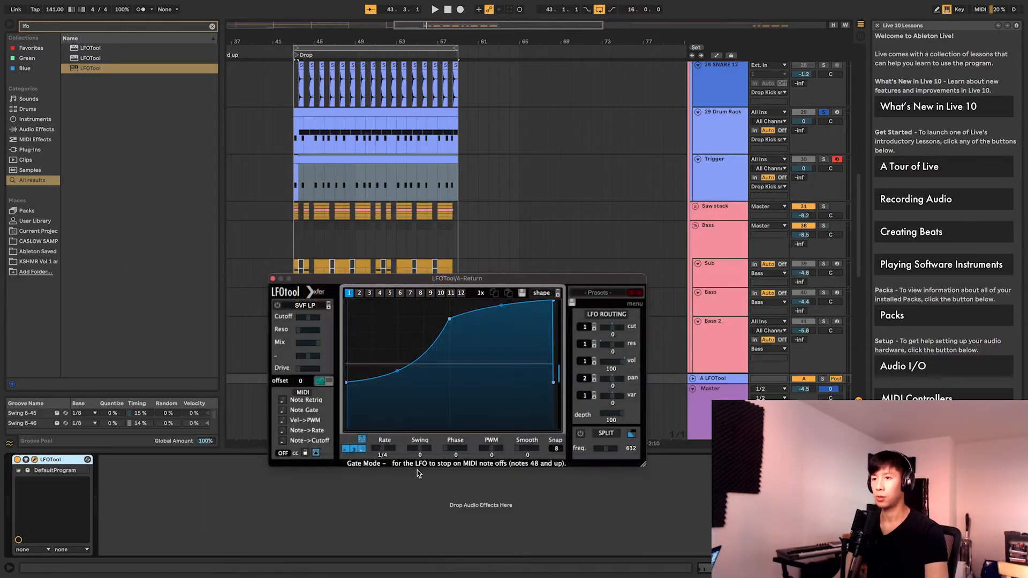
Enable Note Retrig in LFOTool on the return track.
click(282, 400)
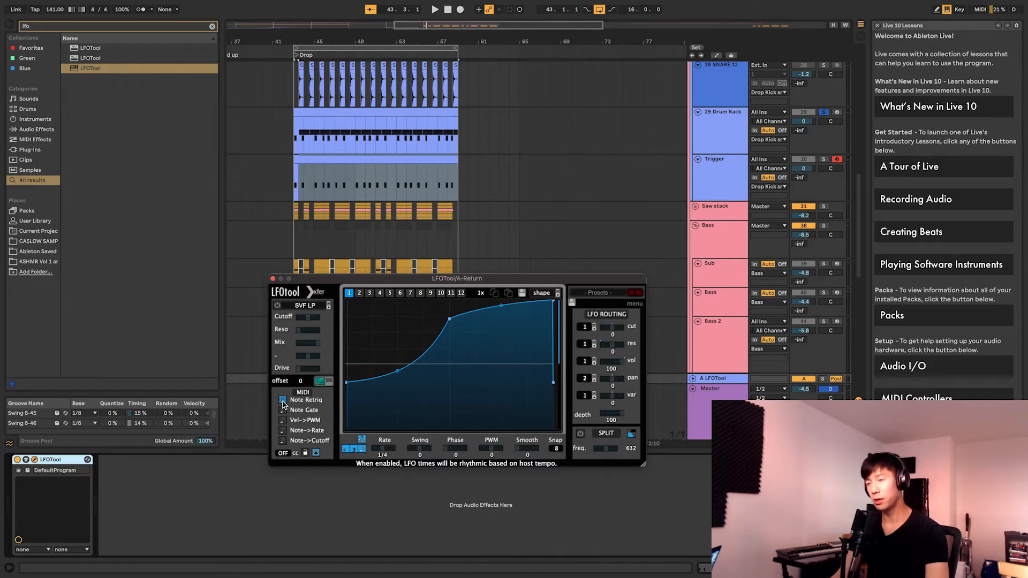
scroll(344, 139, up, 1)
click(344, 135)
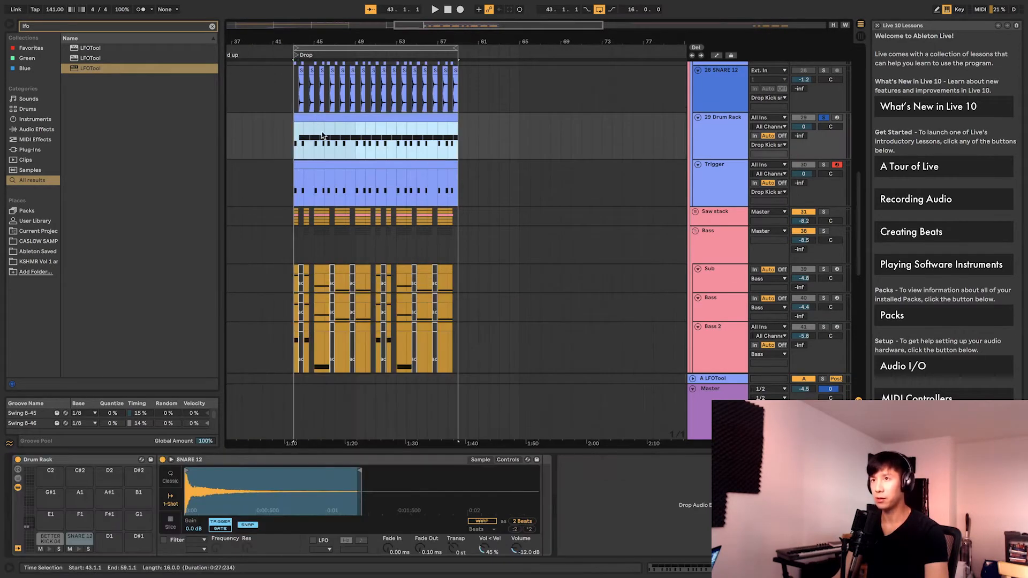
click(352, 187)
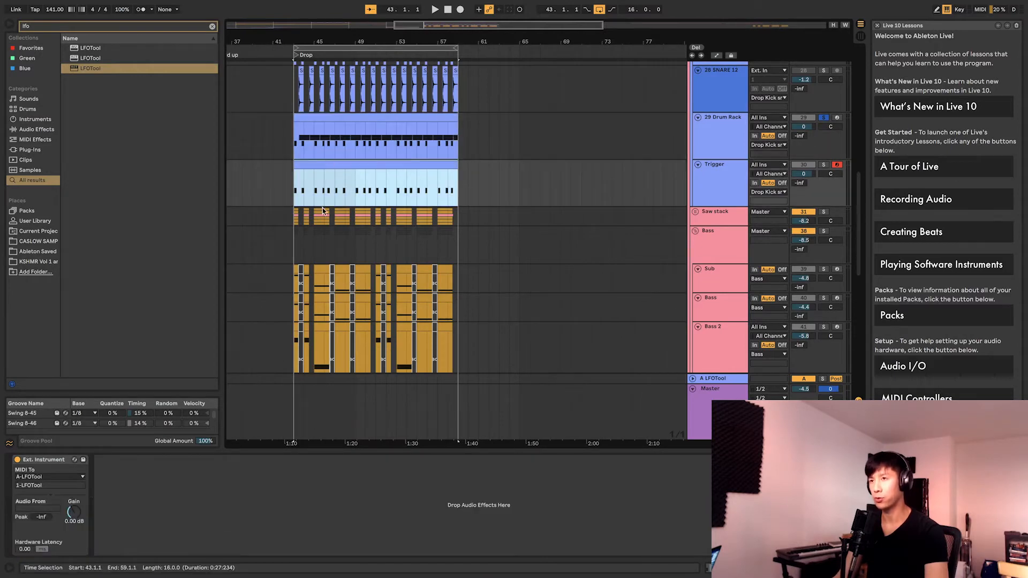
click(707, 189)
scroll(717, 224, down, 5)
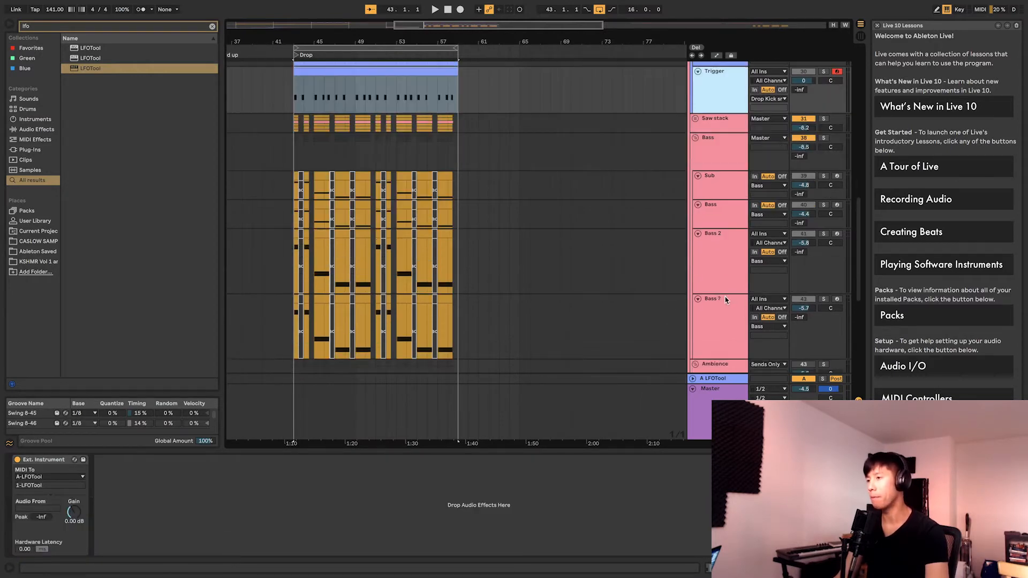
Reshape the LFOTool volume curve on the A return: lower its endpoint to zero, raise the middle node to maximum and adjust the curve between.
scroll(732, 331, down, 3)
click(721, 381)
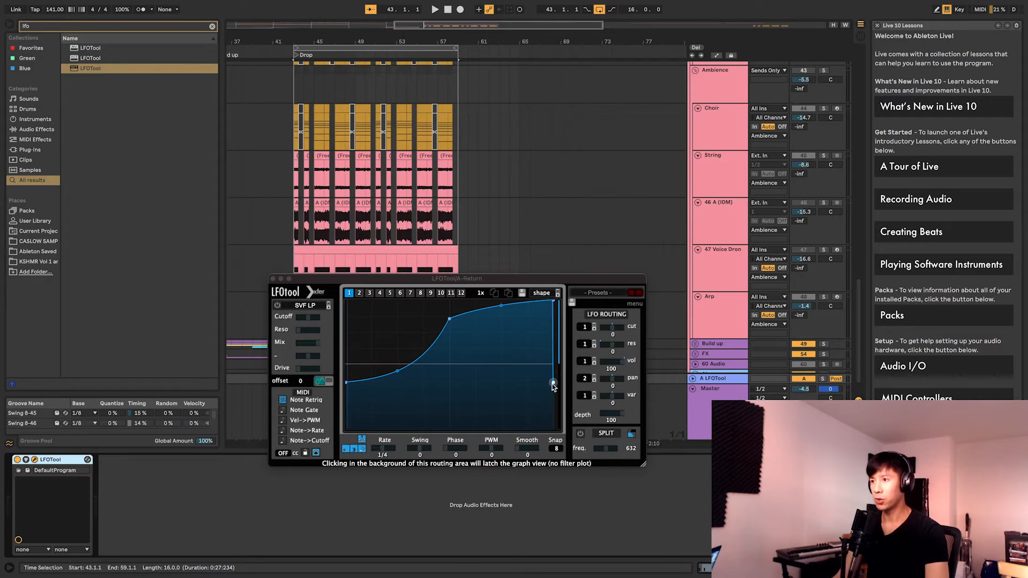
drag(553, 383, 553, 429)
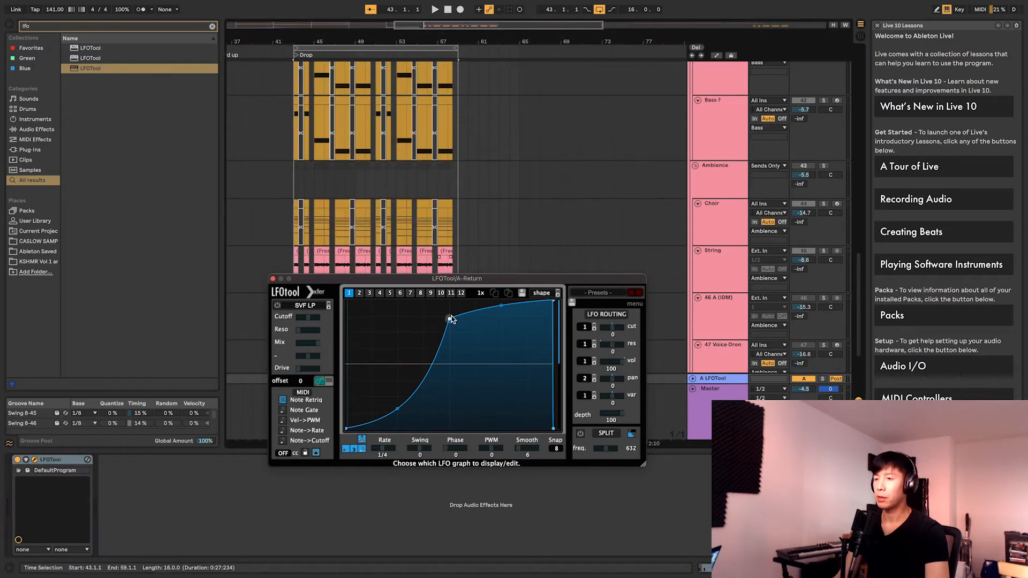
mouse_move(450, 318)
mouse_down()
mouse_move(432, 317)
mouse_move(448, 301)
mouse_up()
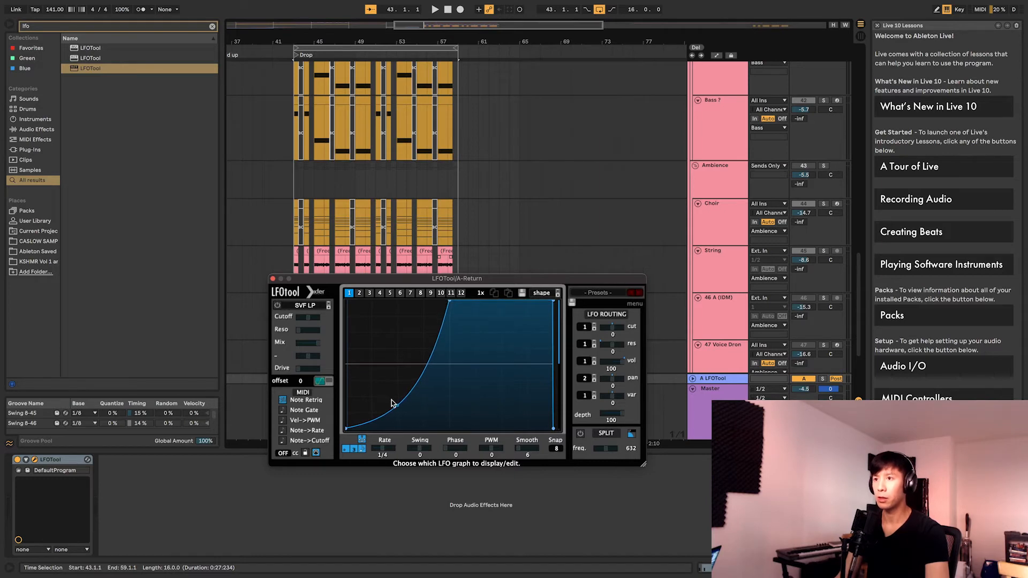
drag(395, 406, 396, 408)
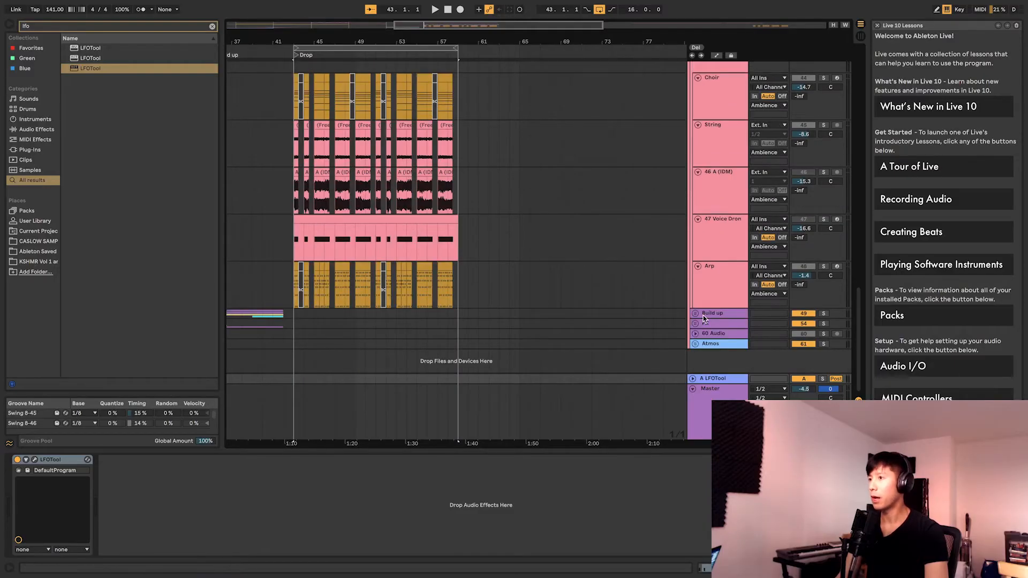
Set the Saw stack group's audio output to Sends Only.
click(705, 313)
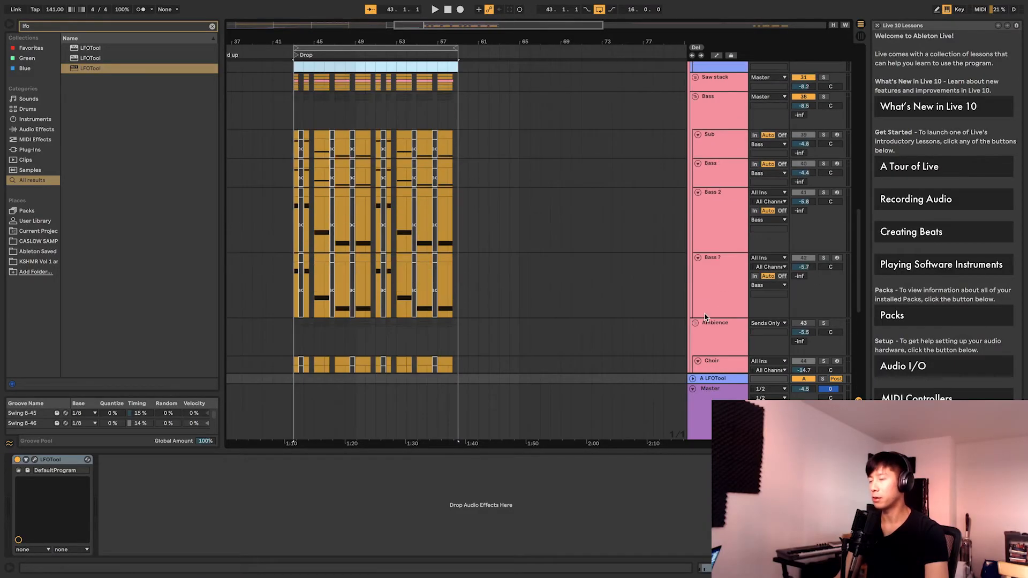
scroll(704, 314, up, 5)
click(722, 258)
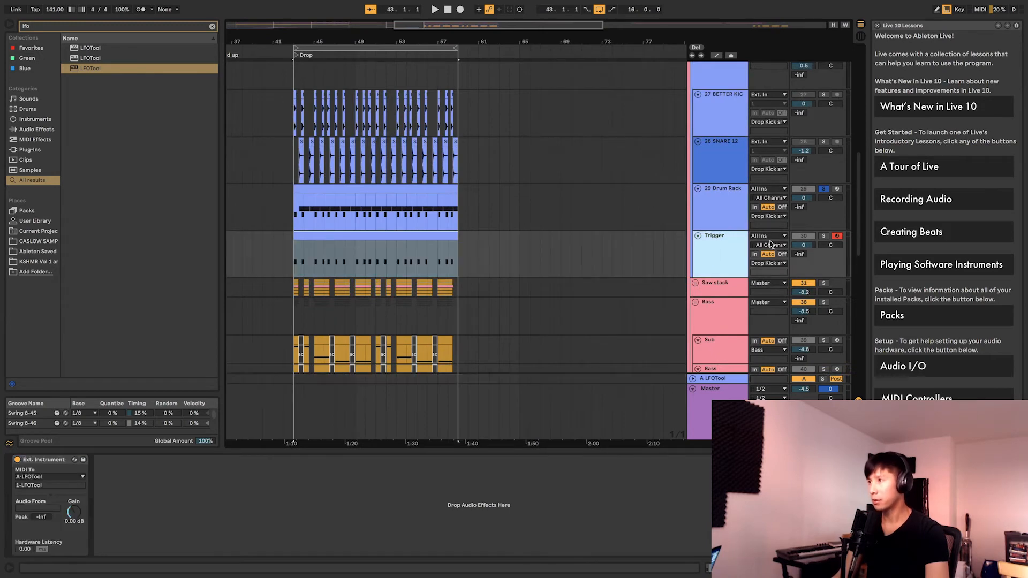
scroll(731, 243, down, 3)
click(727, 257)
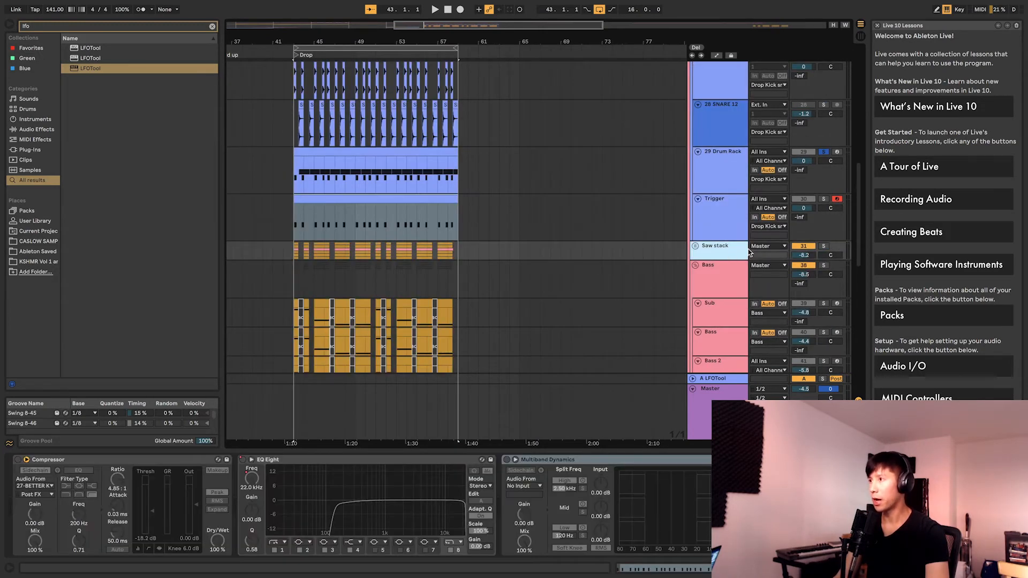
click(765, 247)
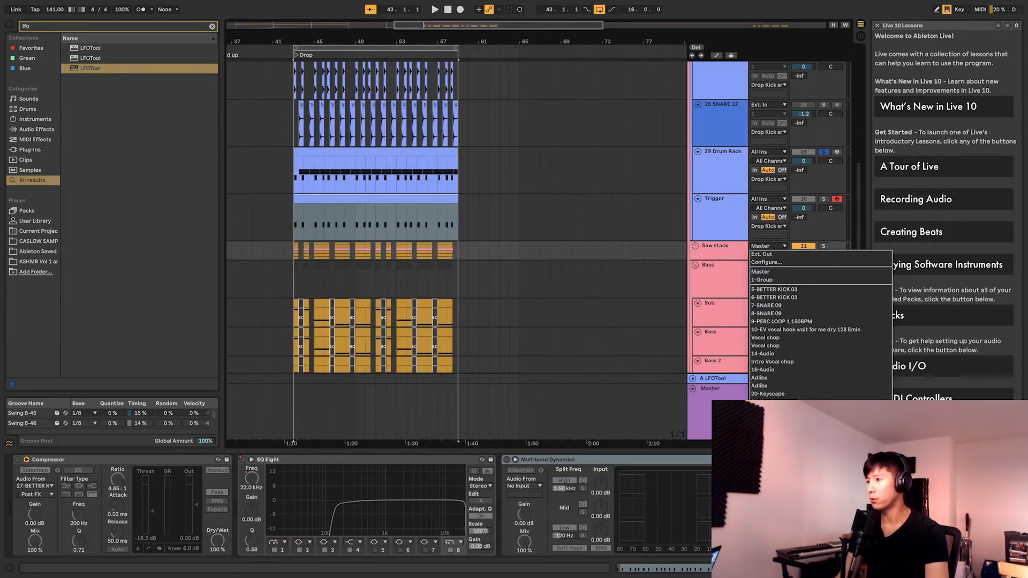
click(764, 334)
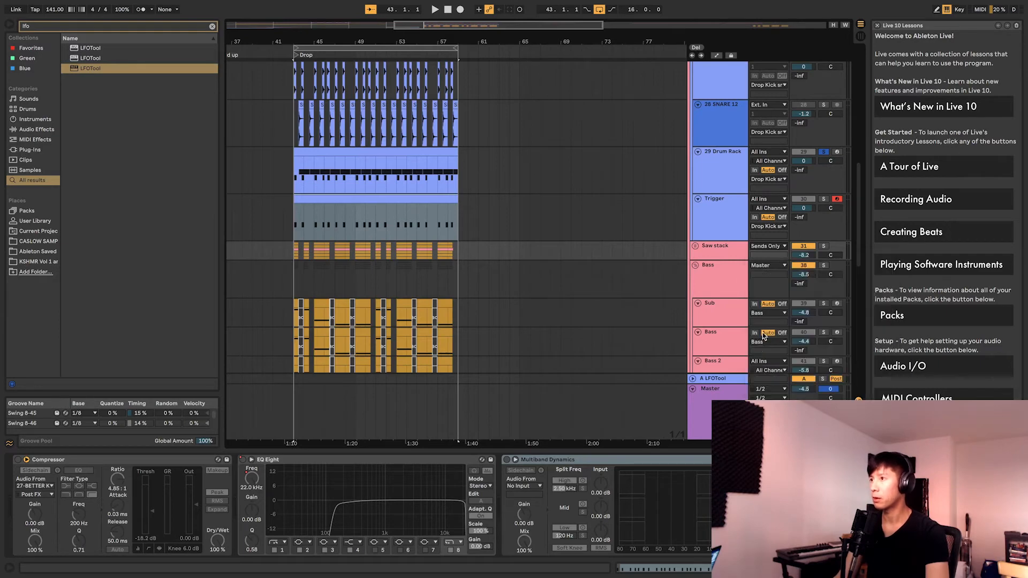
Set the Bass group's audio output to Sends Only.
click(739, 268)
click(756, 266)
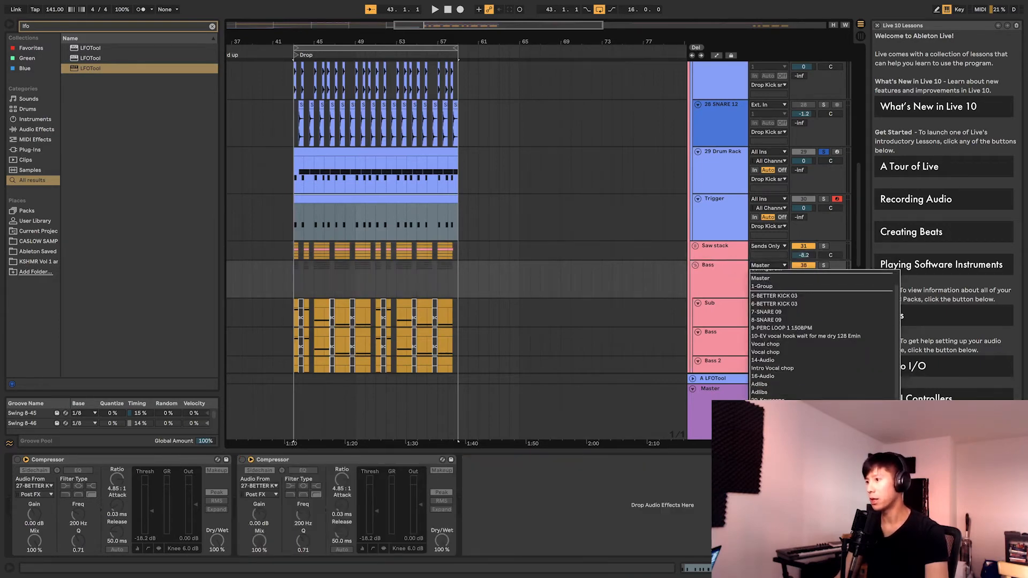
click(750, 346)
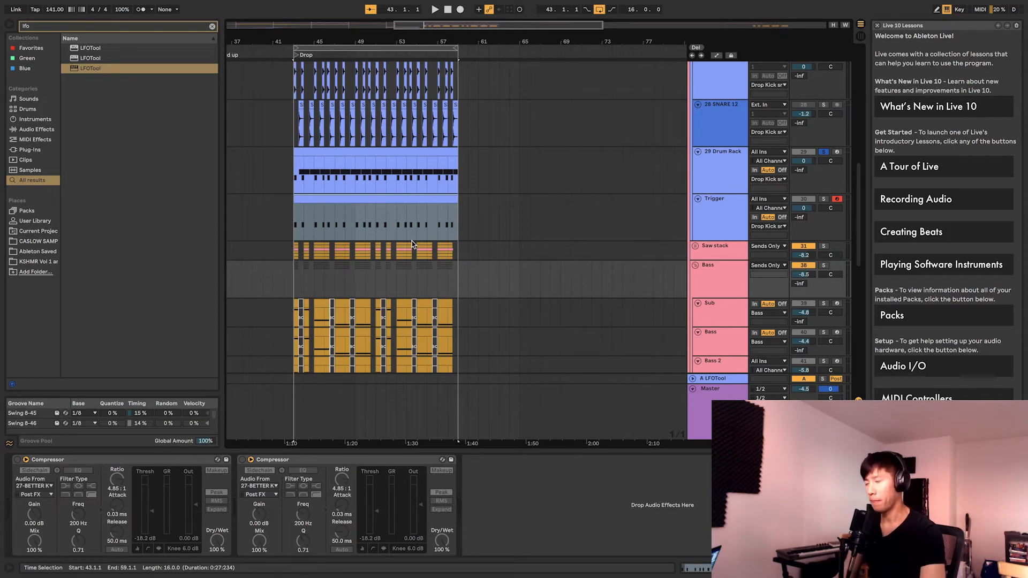
Raise the A-LFOTool sends of the Saw stack and Bass groups to 0 dB.
scroll(402, 241, down, 1)
scroll(402, 240, down, 4)
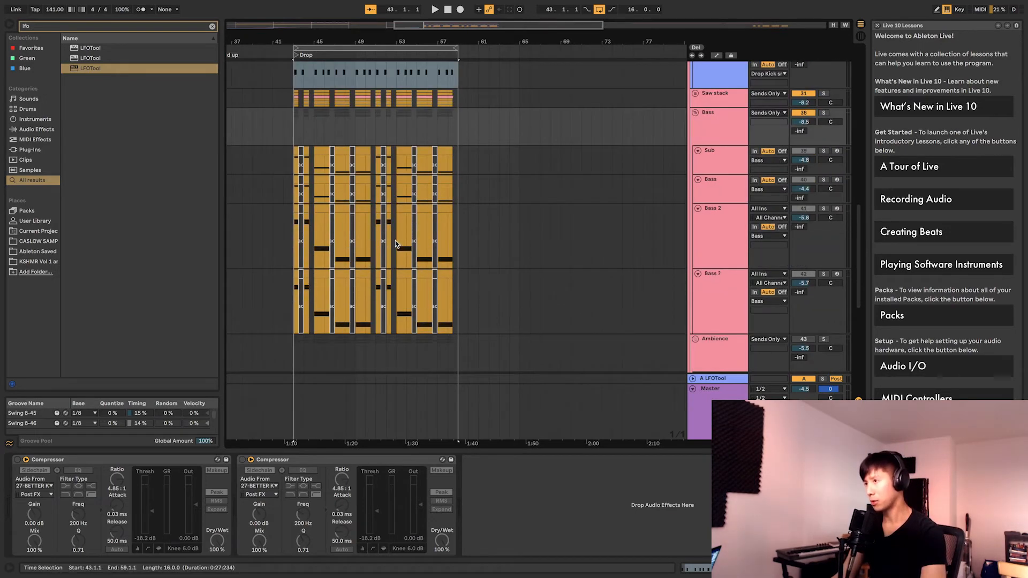
scroll(388, 241, up, 3)
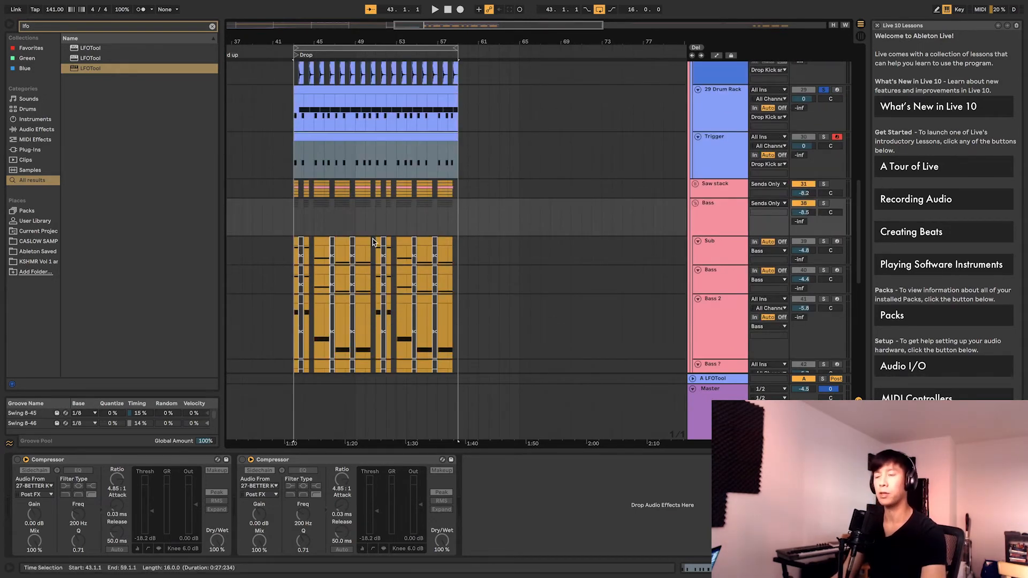
scroll(370, 239, down, 5)
scroll(367, 238, down, 2)
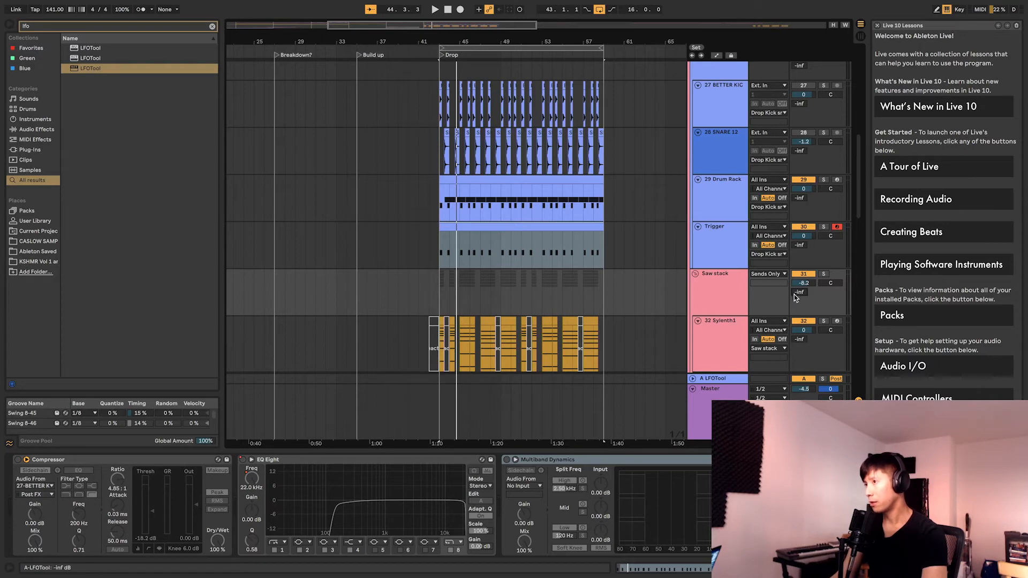
drag(799, 293, 799, 257)
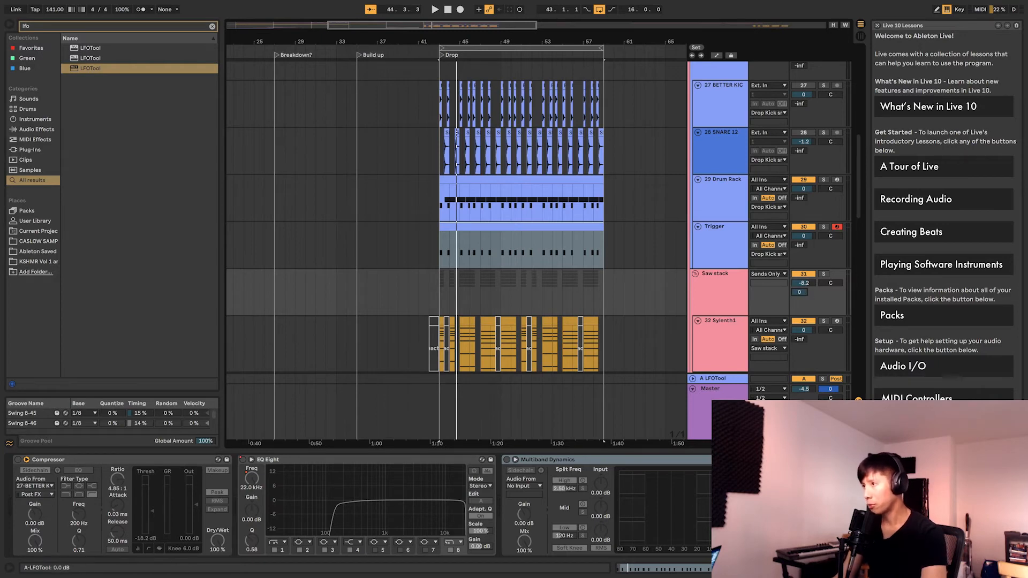
scroll(799, 298, down, 10)
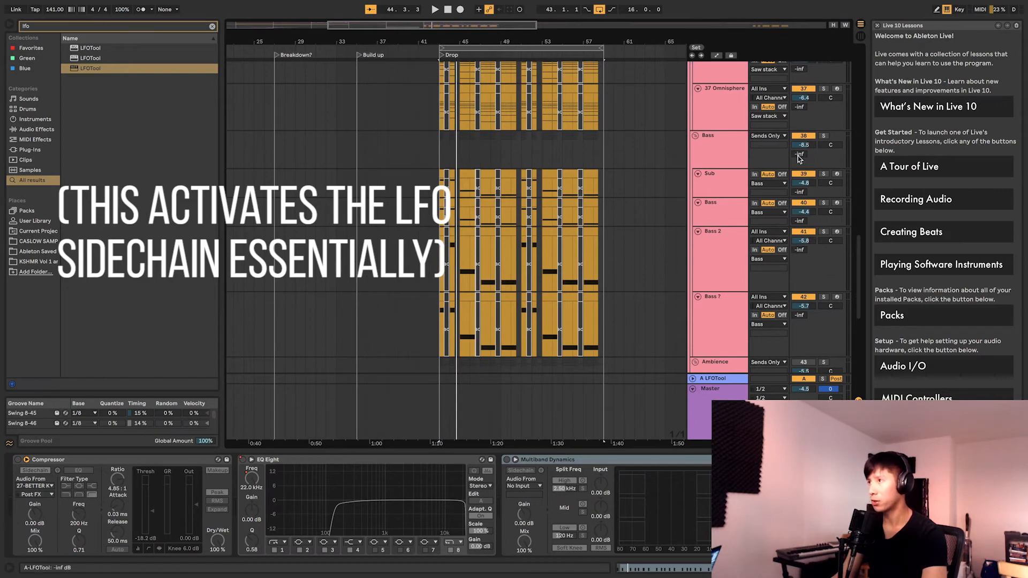
drag(799, 153, 798, 117)
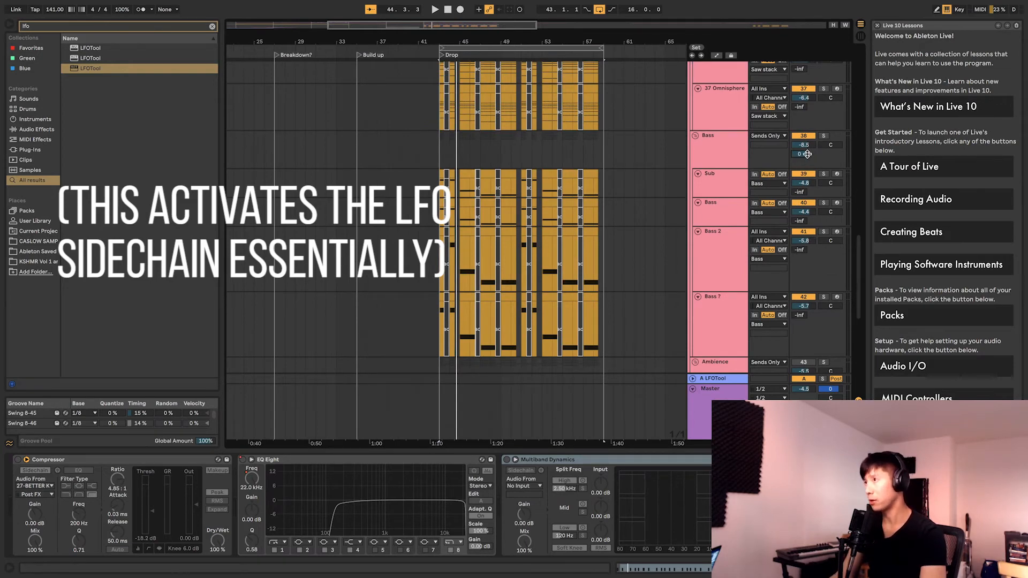
Play the drop from bar 43 and check the signal flow through the Saw stack, Bass and Ambience groups.
scroll(553, 166, up, 3)
scroll(552, 166, up, 10)
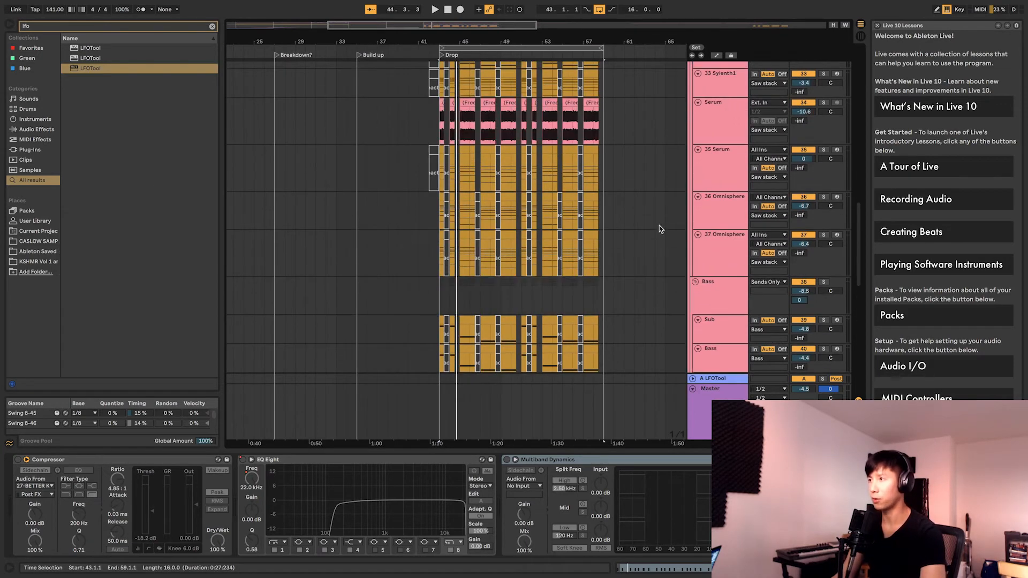
click(420, 214)
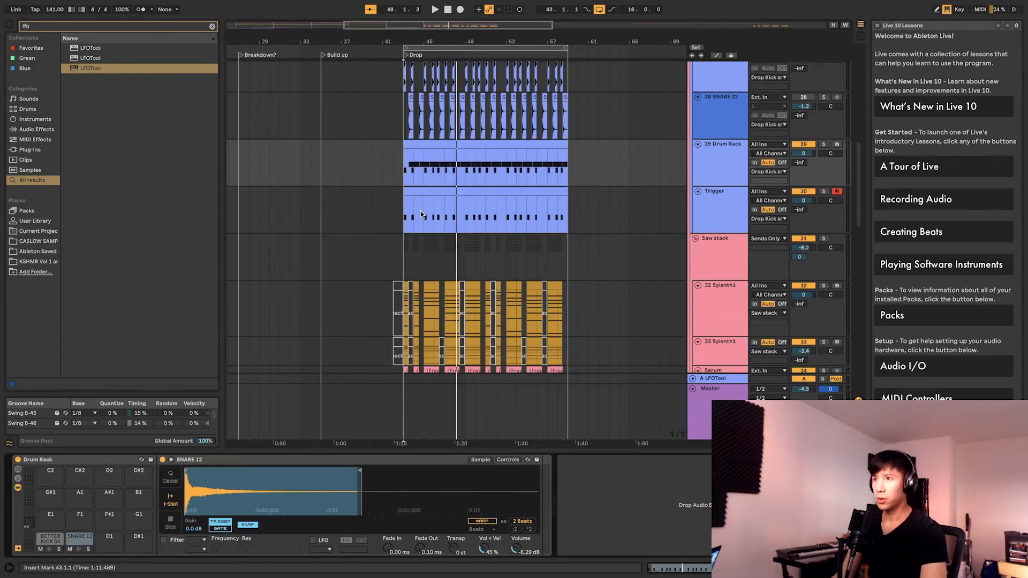
click(415, 147)
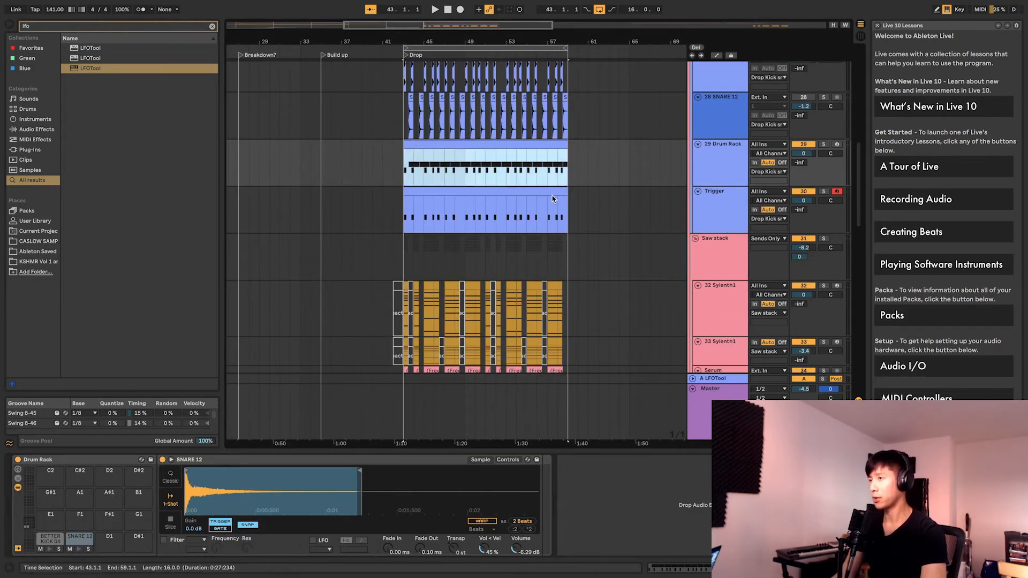
key(space)
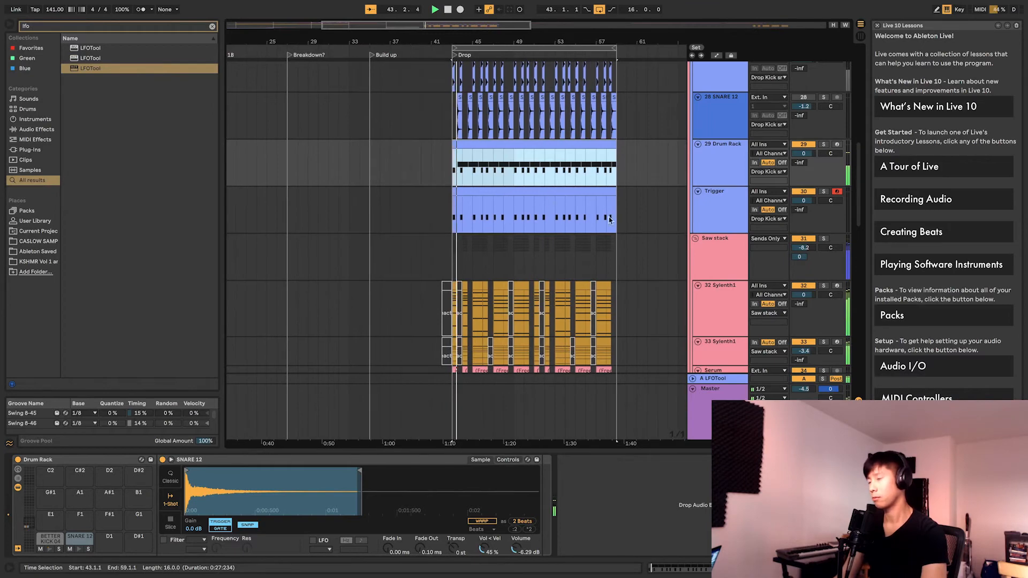
scroll(637, 234, down, 5)
scroll(642, 235, down, 8)
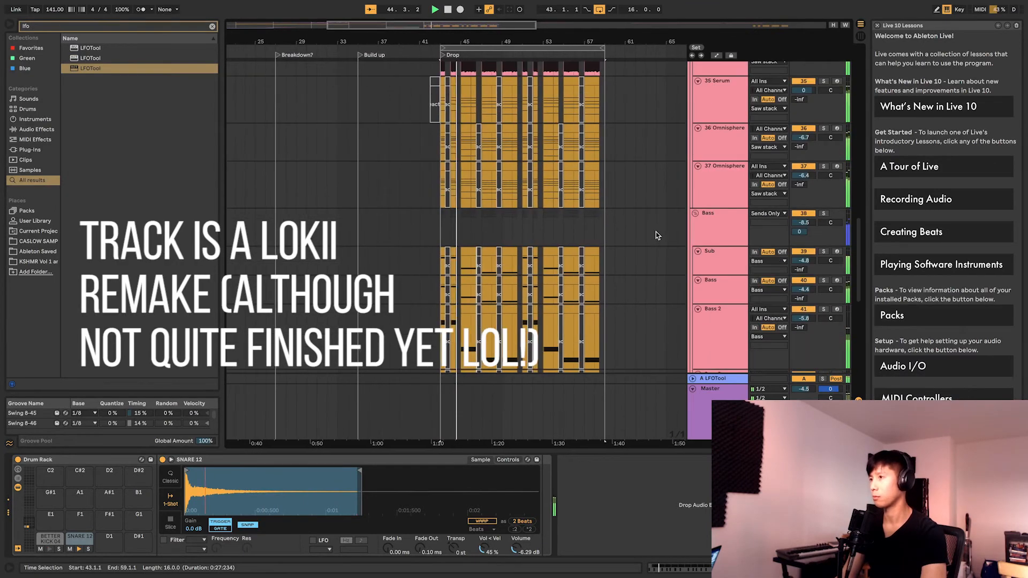
scroll(662, 236, down, 6)
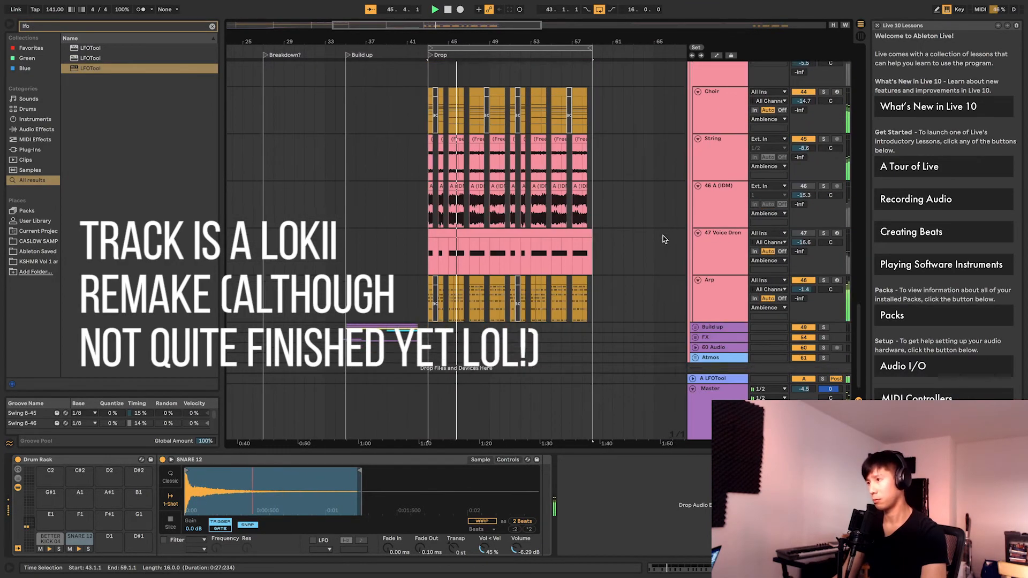
Open LFOTool on the A return track and adjust its PWM by ear while playing the drop, trying about 12.
click(708, 373)
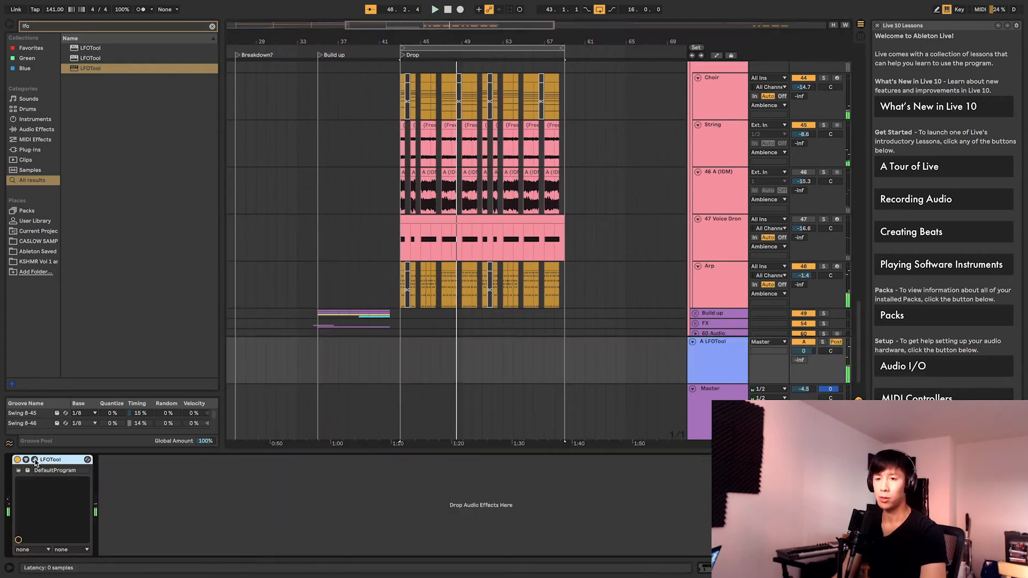
click(34, 460)
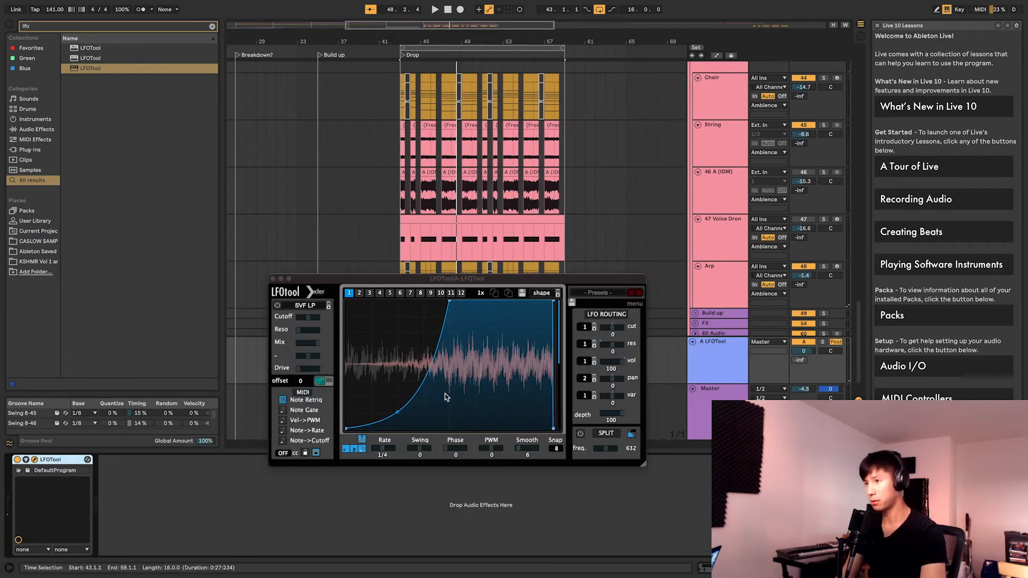
drag(490, 451, 493, 450)
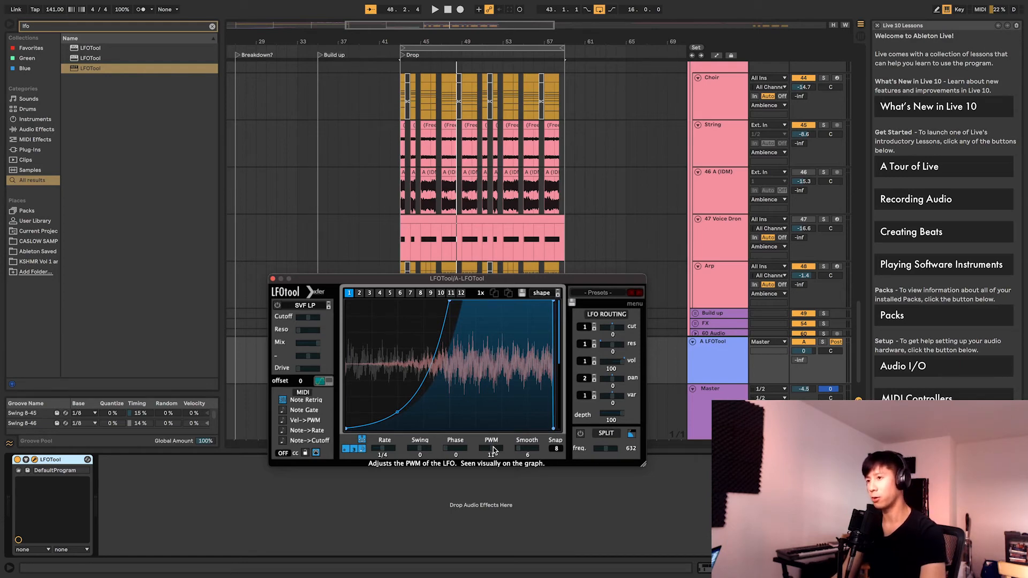
key(space)
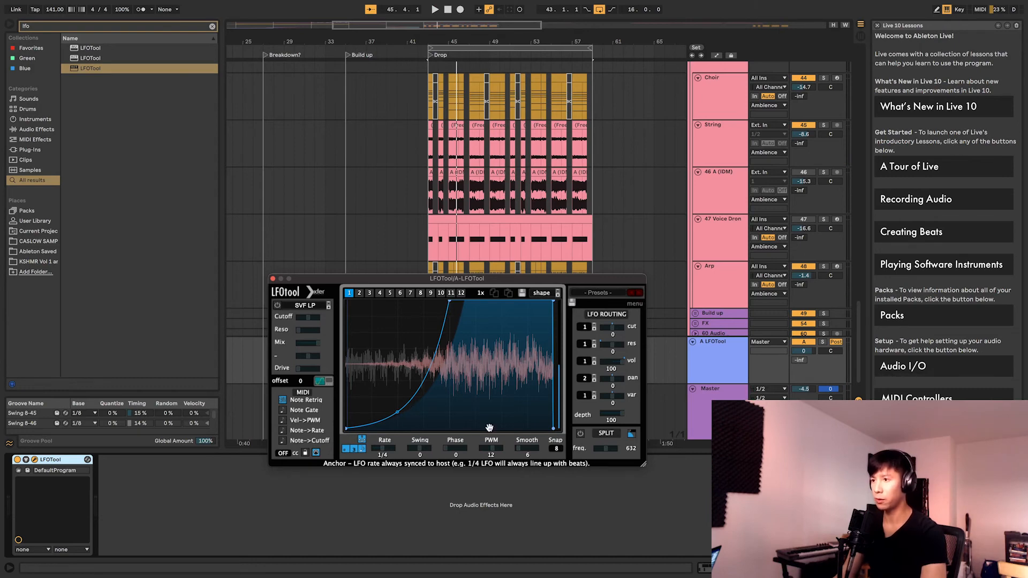
mouse_move(491, 448)
mouse_down()
mouse_move(476, 451)
mouse_move(493, 447)
mouse_up()
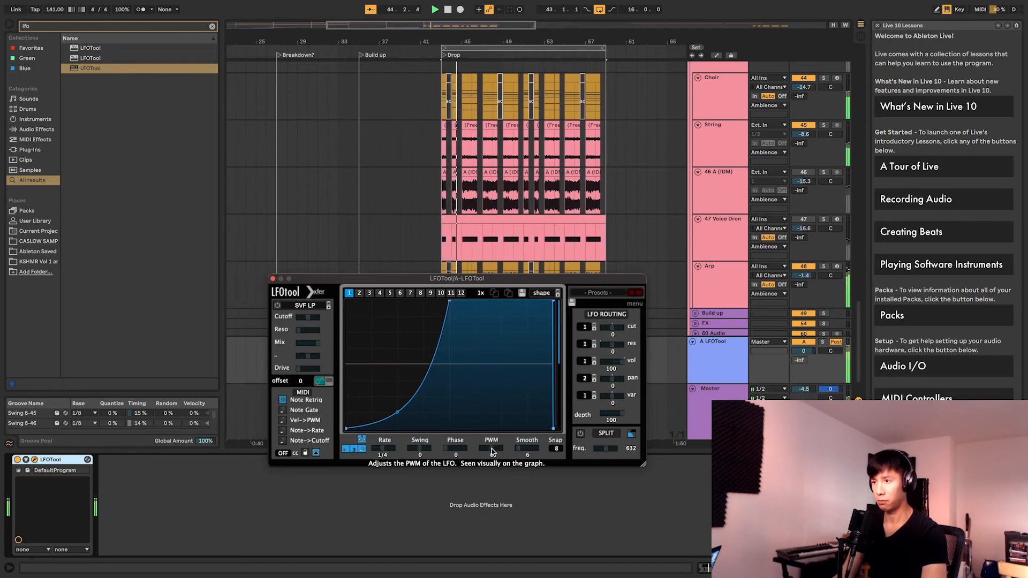
key(space)
drag(492, 448, 497, 450)
key(space)
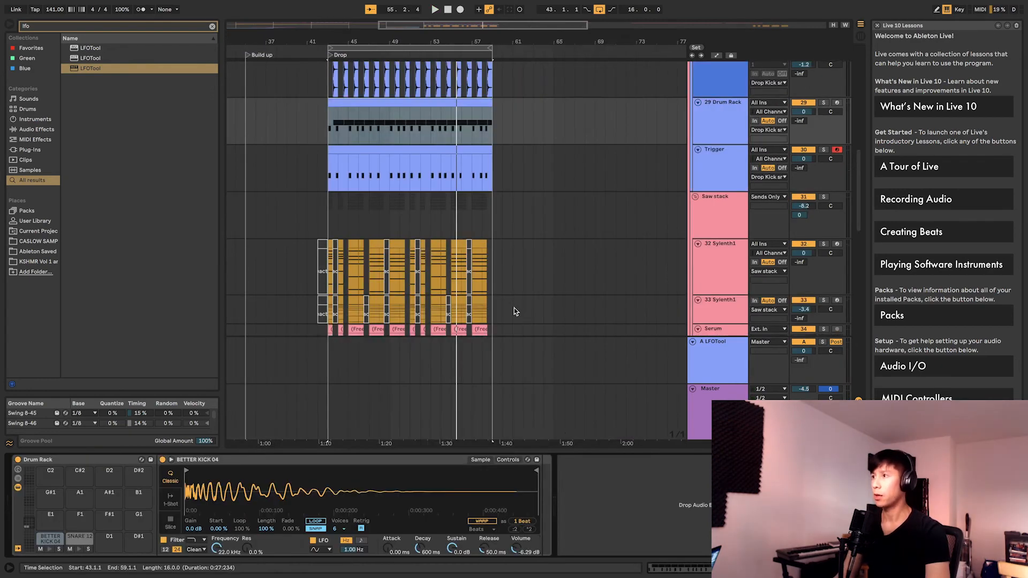
Play the drop again from bar 43 with the sidechain active, listening to the ducking on the Saw stack and Bass groups.
scroll(476, 296, up, 4)
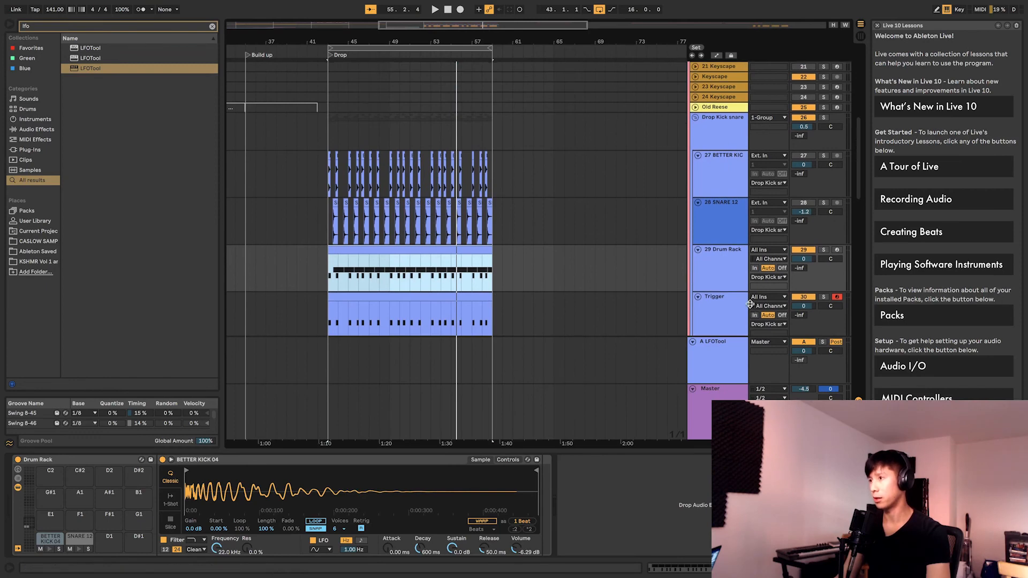
scroll(751, 307, down, 4)
scroll(760, 293, down, 2)
click(782, 275)
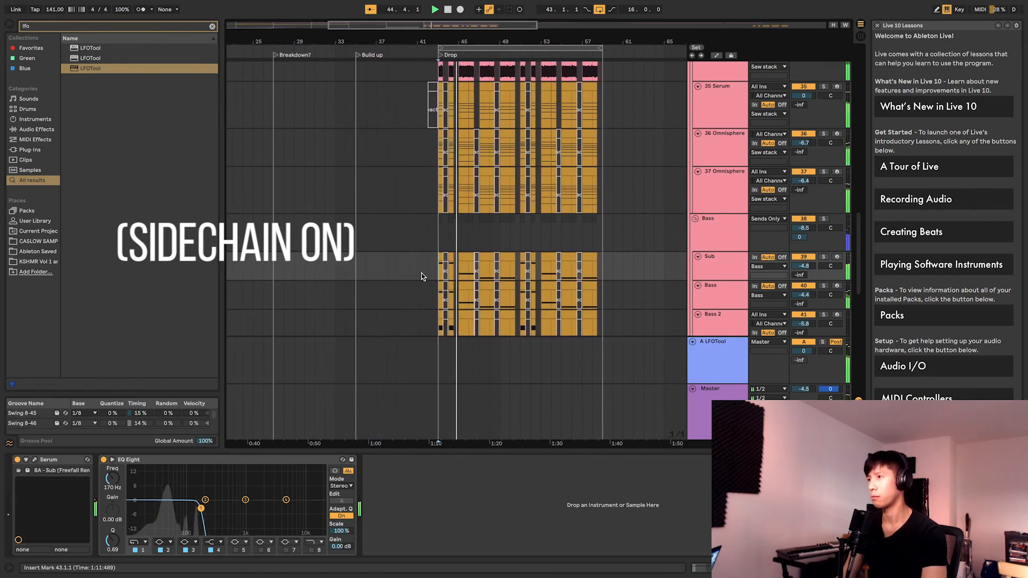
scroll(424, 271, up, 3)
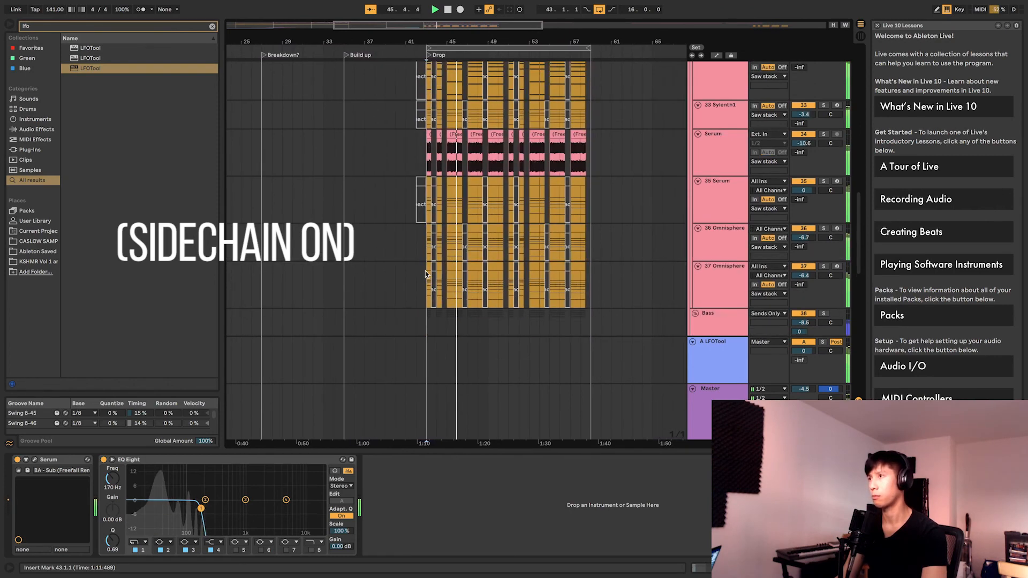
scroll(425, 270, up, 2)
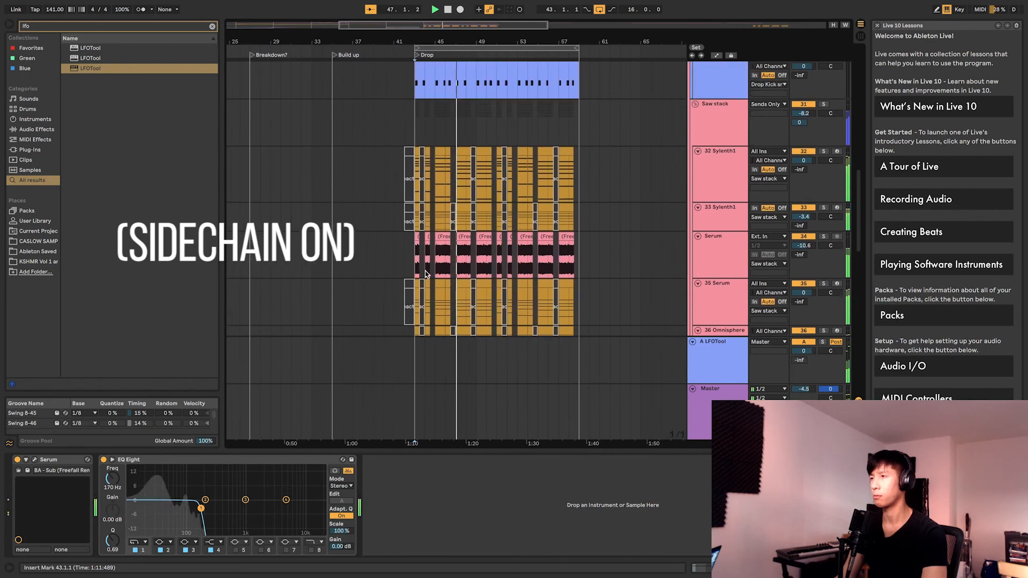